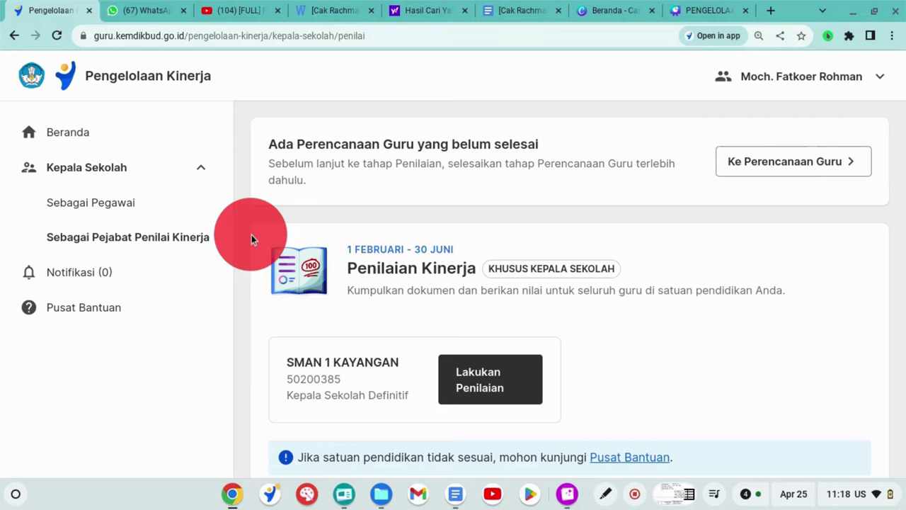
Switch to the principal's employee view (Sebagai Pegawai) and open the Pengembangan Kompetensi document collection.
{"action": "left_click", "coordinate": [110, 210]}
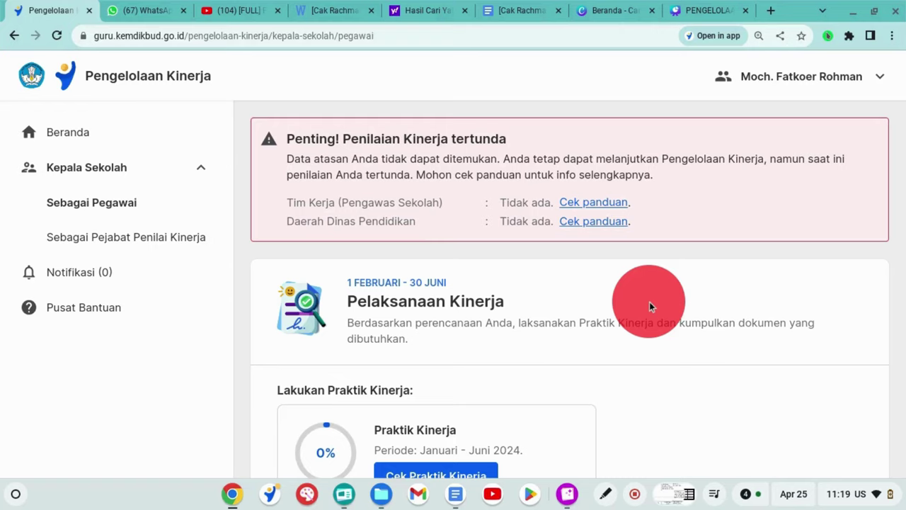
{"action": "scroll", "coordinate": [649, 302], "scroll_direction": "down", "scroll_amount": 3}
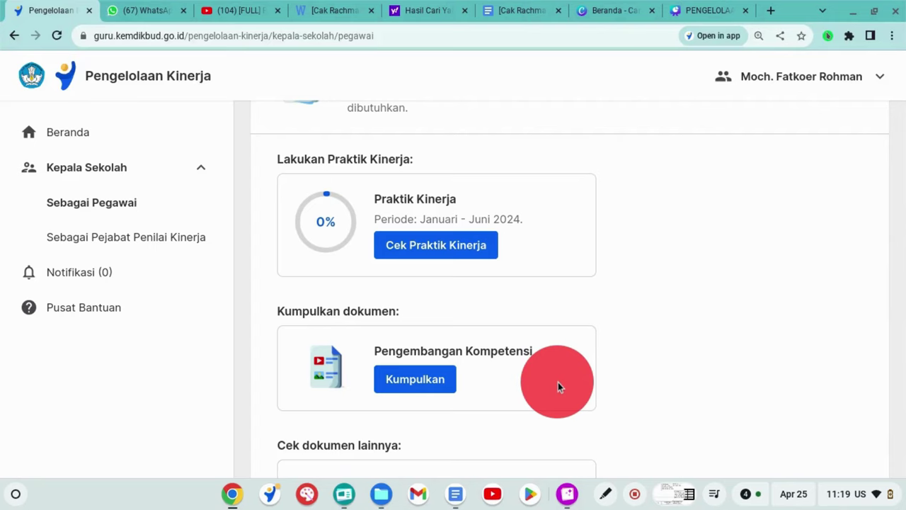
{"action": "scroll", "coordinate": [530, 395], "scroll_direction": "down", "scroll_amount": 1}
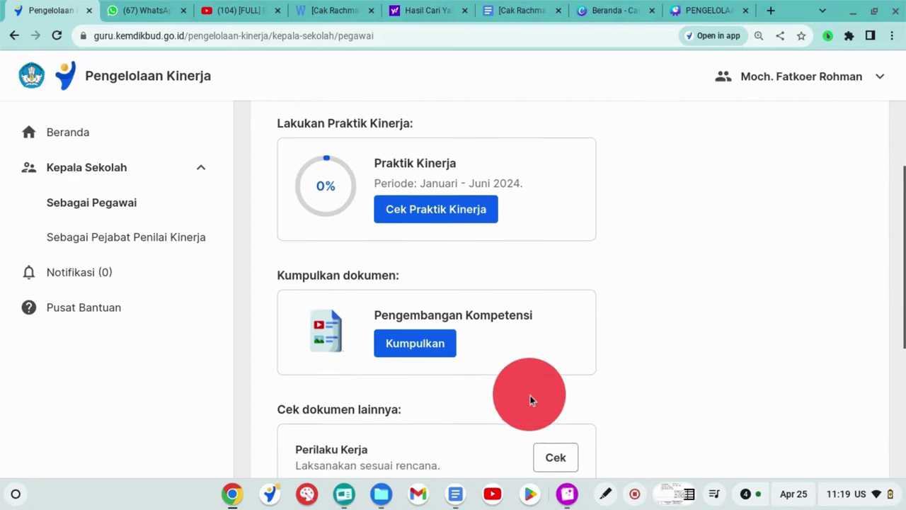
{"action": "left_click", "coordinate": [423, 347]}
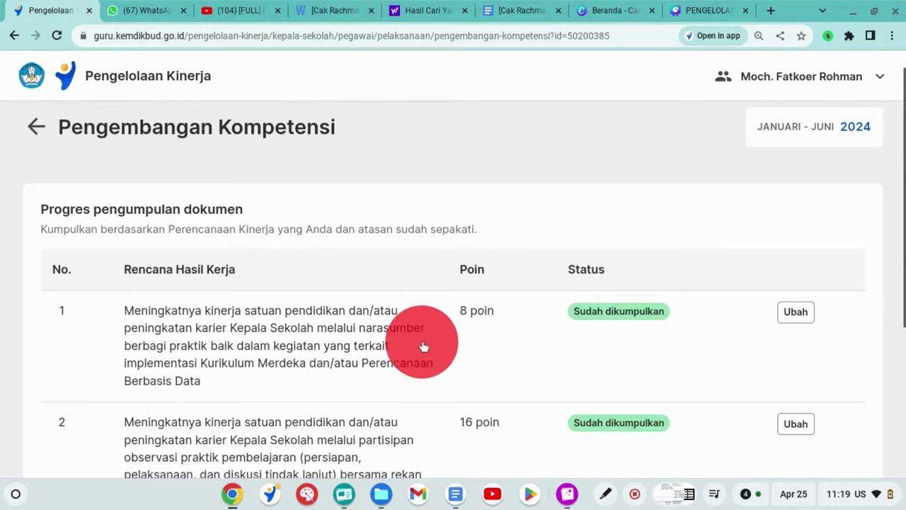
Review the points and submission status of each work plan in the Pengembangan Kompetensi progress table.
{"action": "scroll", "coordinate": [423, 347], "scroll_direction": "down", "scroll_amount": 3}
{"action": "scroll", "coordinate": [423, 347], "scroll_direction": "up", "scroll_amount": 1}
{"action": "scroll", "coordinate": [424, 347], "scroll_direction": "down", "scroll_amount": 1}
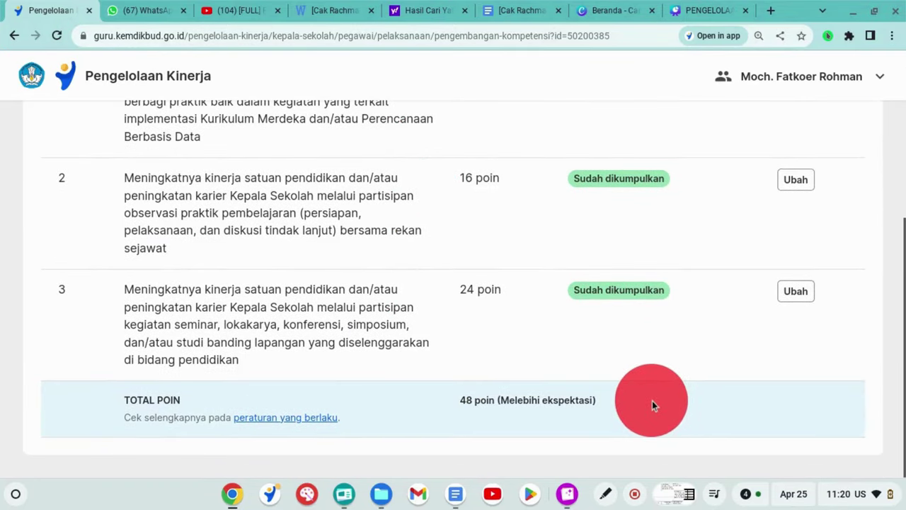
{"action": "scroll", "coordinate": [652, 400], "scroll_direction": "up", "scroll_amount": 2}
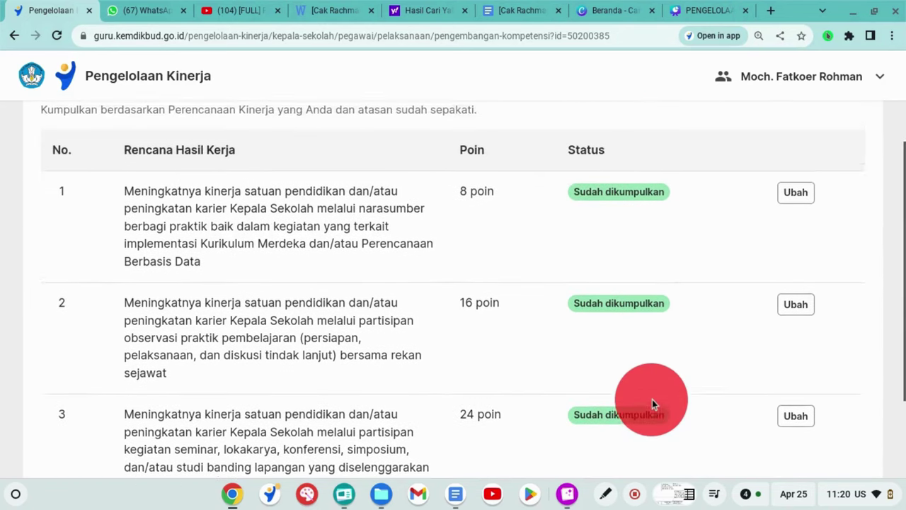
{"action": "scroll", "coordinate": [652, 400], "scroll_direction": "up", "scroll_amount": 1}
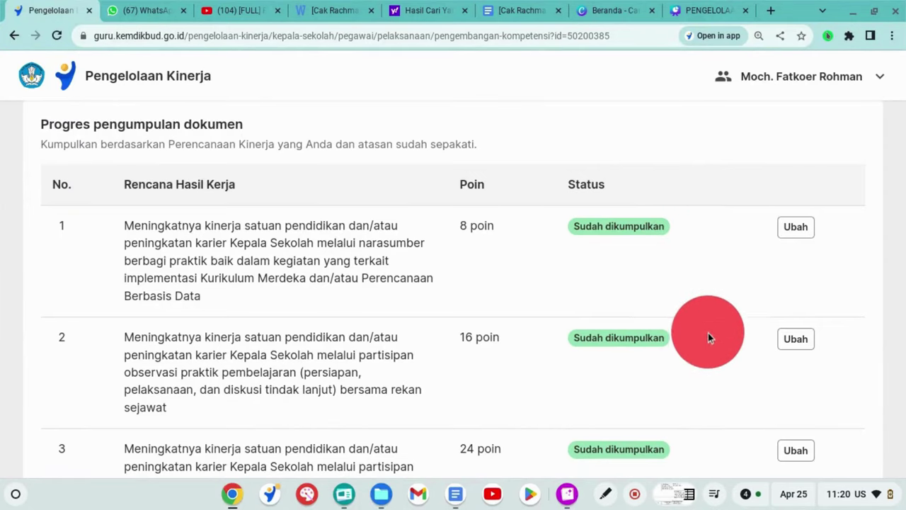
{"action": "scroll", "coordinate": [712, 344], "scroll_direction": "down", "scroll_amount": 2}
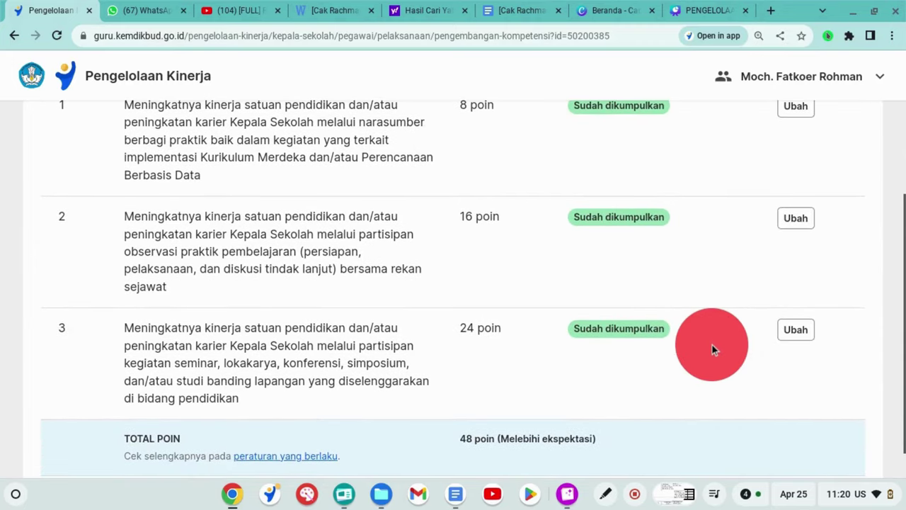
{"action": "scroll", "coordinate": [712, 345], "scroll_direction": "up", "scroll_amount": 2}
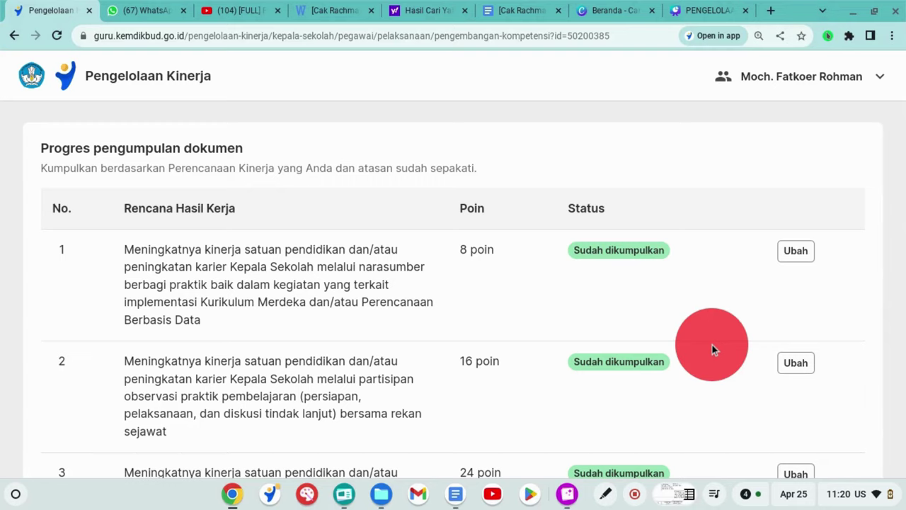
Open the first work plan's supporting documents, view its uploaded certificate, and close the preview.
{"action": "left_click", "coordinate": [801, 253]}
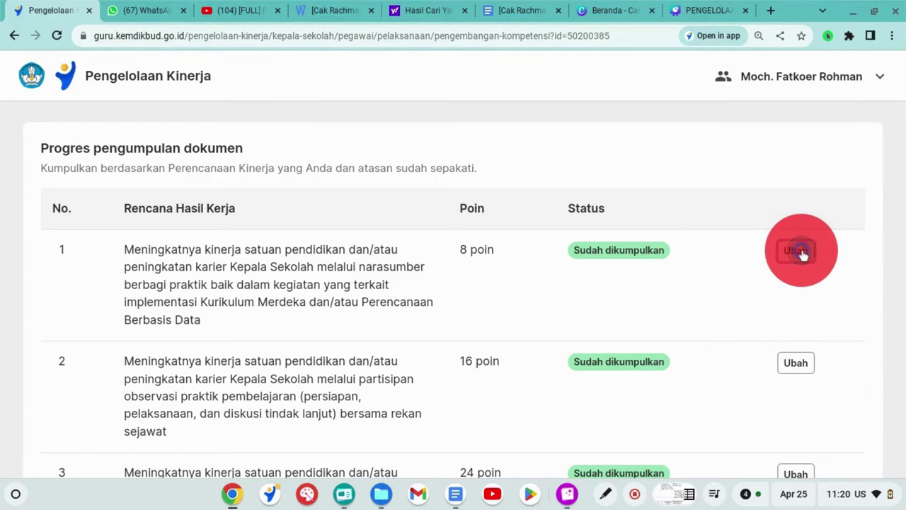
{"action": "scroll", "coordinate": [779, 272], "scroll_direction": "down", "scroll_amount": 1}
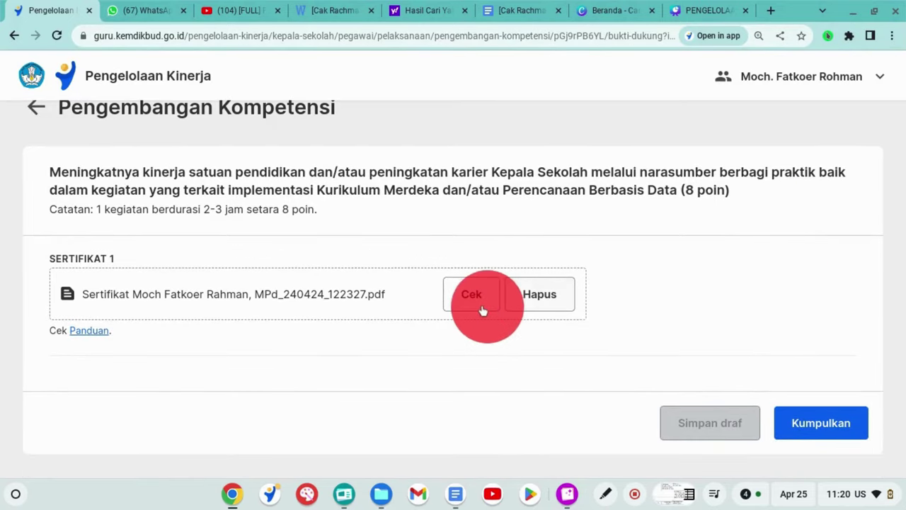
{"action": "left_click", "coordinate": [472, 300]}
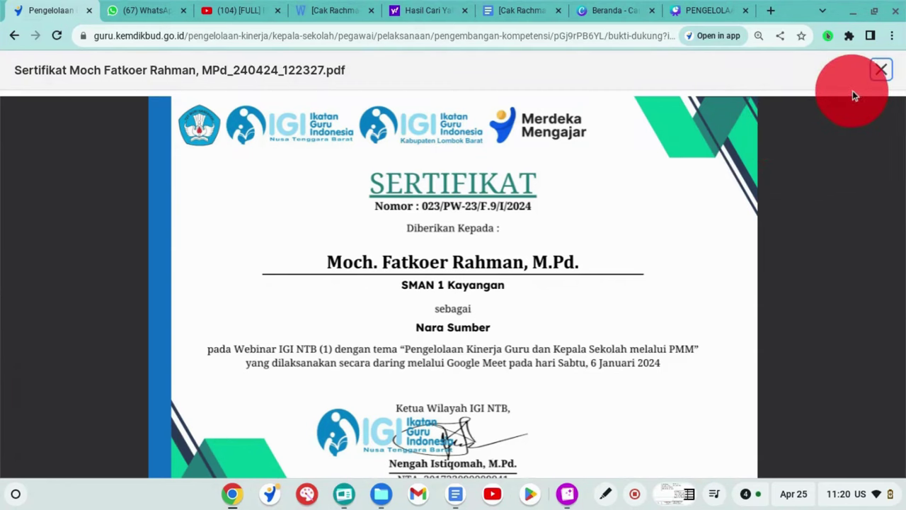
{"action": "left_click", "coordinate": [881, 69]}
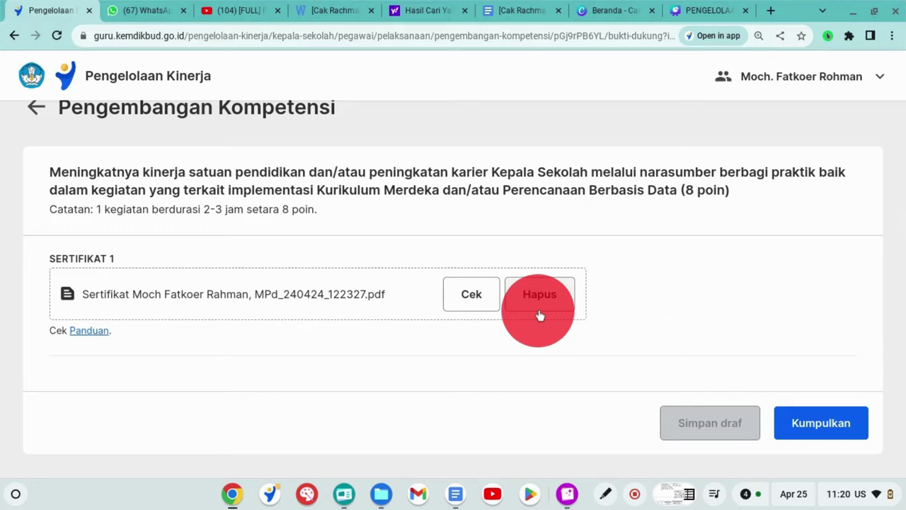
Return to the Pelaksanaan Kinerja overview and open the Praktik Kinerja page.
{"action": "left_click", "coordinate": [34, 110]}
{"action": "scroll", "coordinate": [87, 180], "scroll_direction": "down", "scroll_amount": 1}
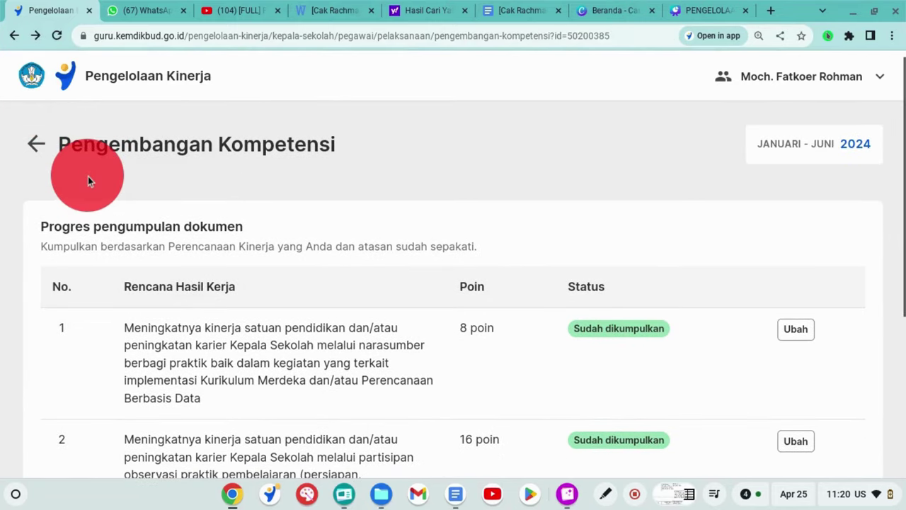
{"action": "left_click", "coordinate": [37, 149]}
{"action": "scroll", "coordinate": [416, 307], "scroll_direction": "down", "scroll_amount": 2}
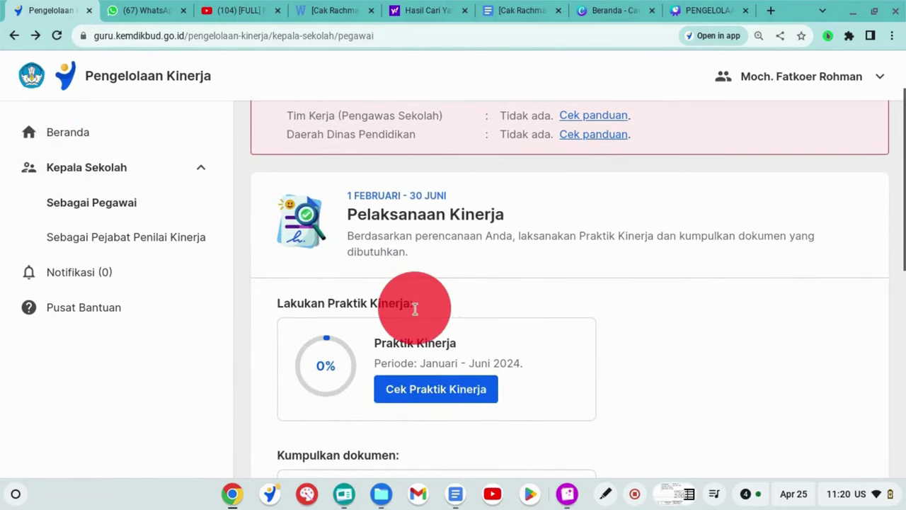
{"action": "scroll", "coordinate": [533, 357], "scroll_direction": "down", "scroll_amount": 3}
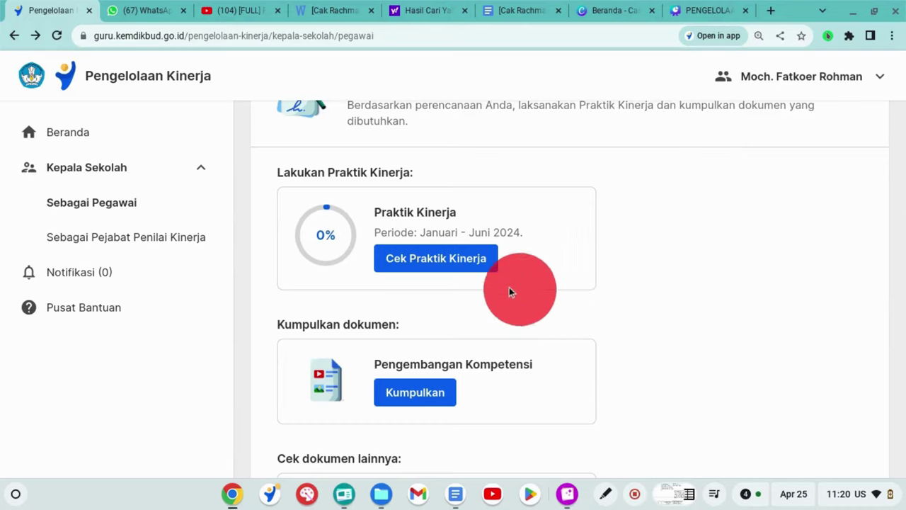
{"action": "left_click", "coordinate": [436, 259]}
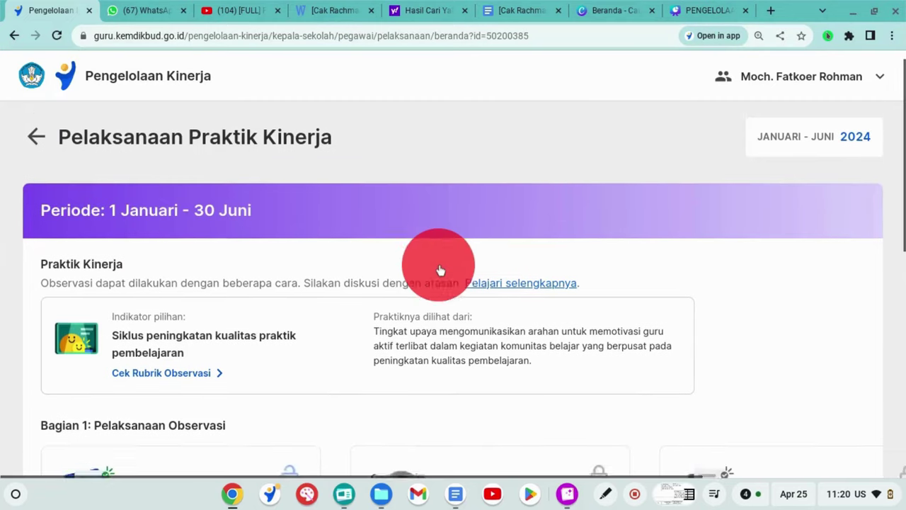
Look over the observation and follow-up stages, and open the Dokumen Persiapan for Pemantauan Kinerja to fill in.
{"action": "scroll", "coordinate": [439, 270], "scroll_direction": "down", "scroll_amount": 4}
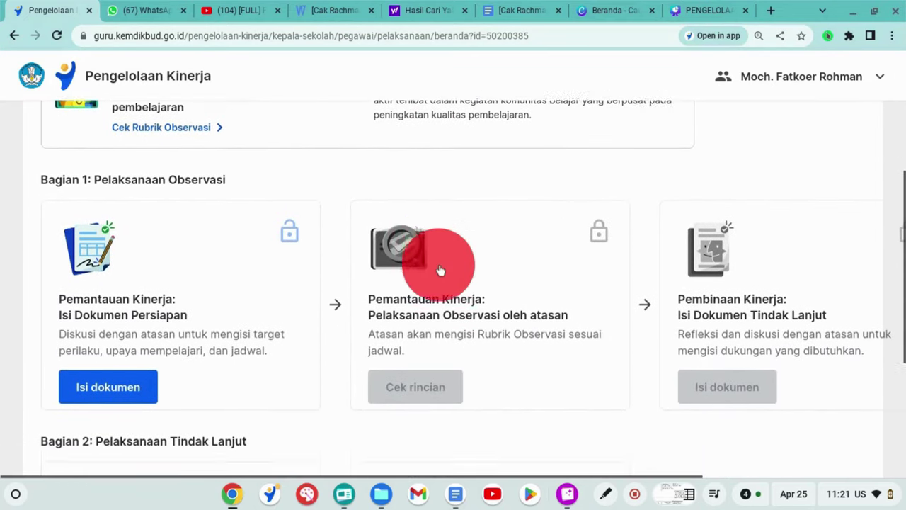
{"action": "scroll", "coordinate": [439, 269], "scroll_direction": "down", "scroll_amount": 2}
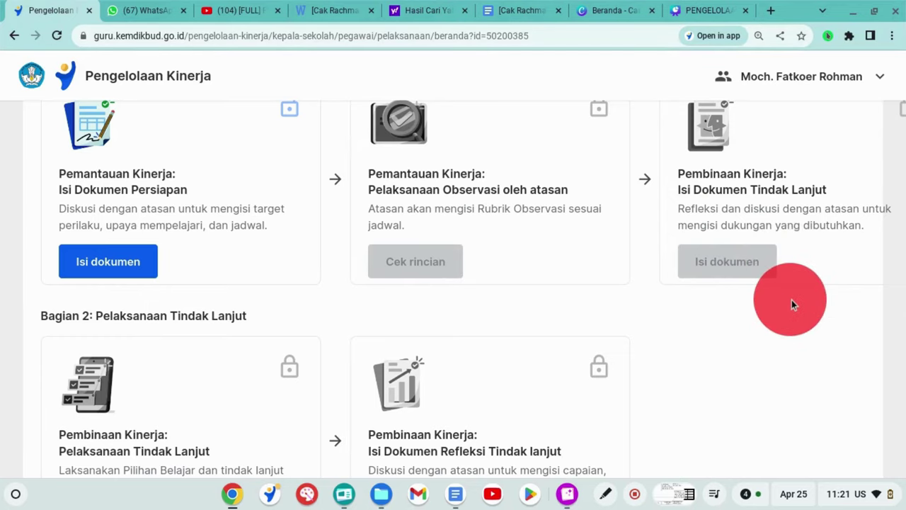
{"action": "scroll", "coordinate": [792, 299], "scroll_direction": "down", "scroll_amount": 3}
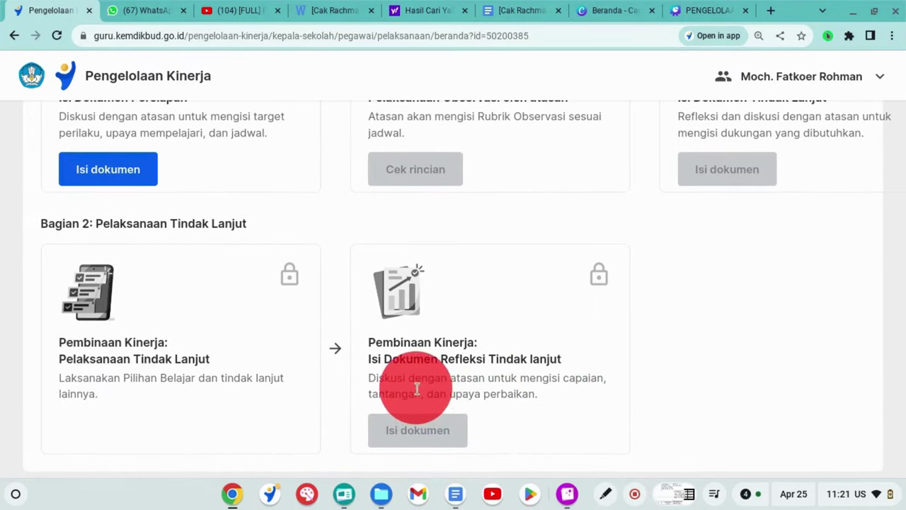
{"action": "scroll", "coordinate": [472, 405], "scroll_direction": "up", "scroll_amount": 5}
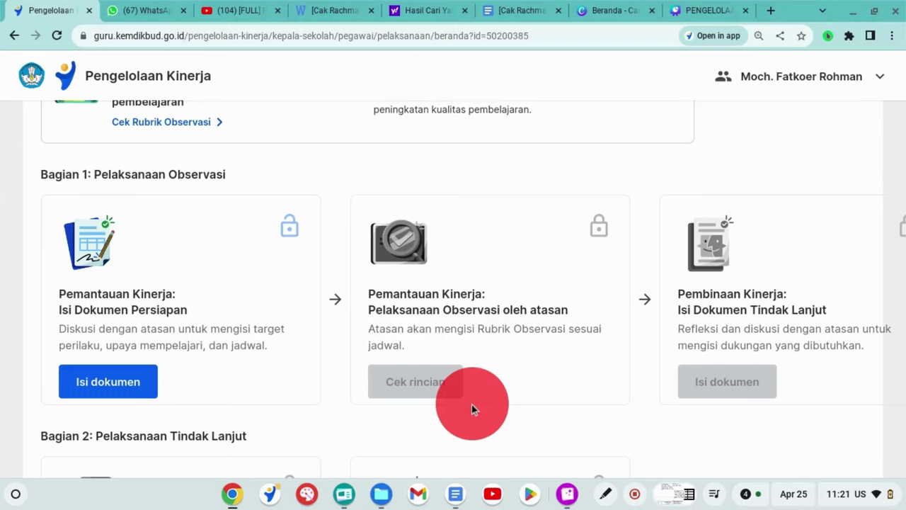
{"action": "left_click", "coordinate": [110, 383]}
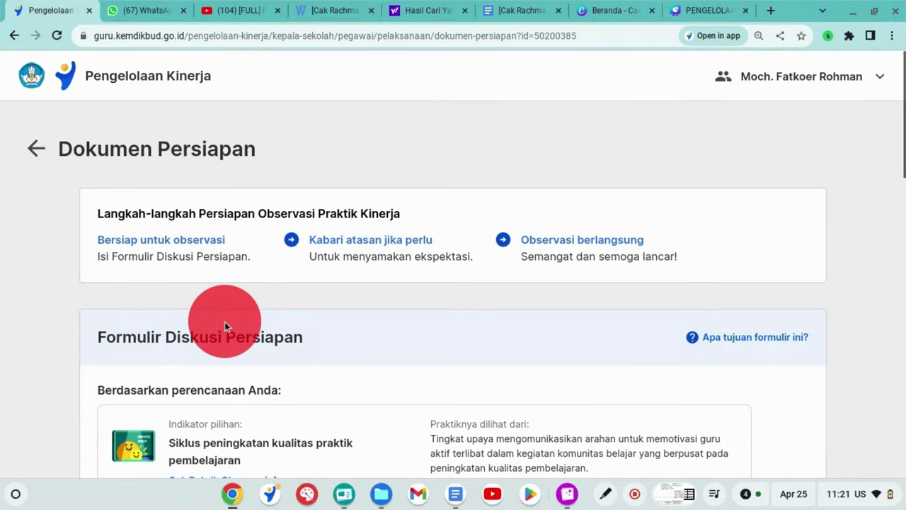
View the observation rubric (Rubrik Observasi) for the selected indicator in the Formulir Diskusi Persiapan, reading through to the third target behaviour, and close it.
{"action": "scroll", "coordinate": [225, 325], "scroll_direction": "down", "scroll_amount": 5}
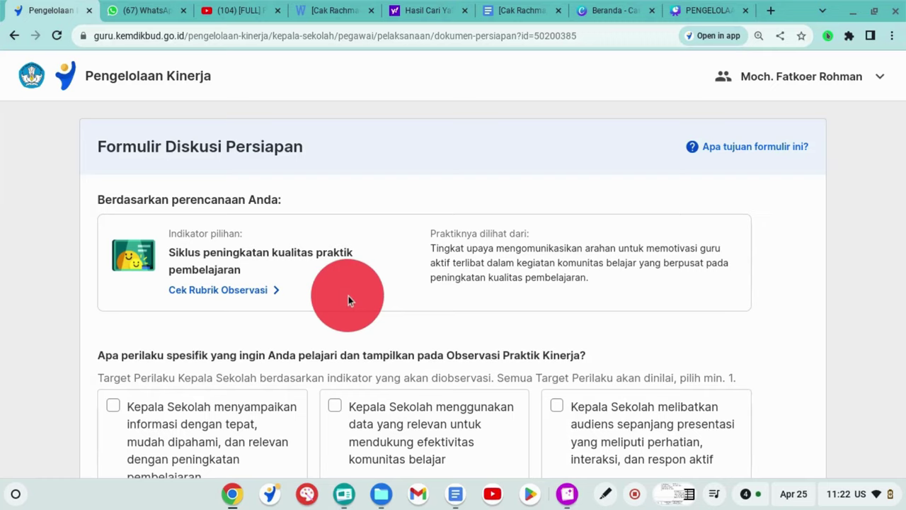
{"action": "left_click", "coordinate": [254, 298]}
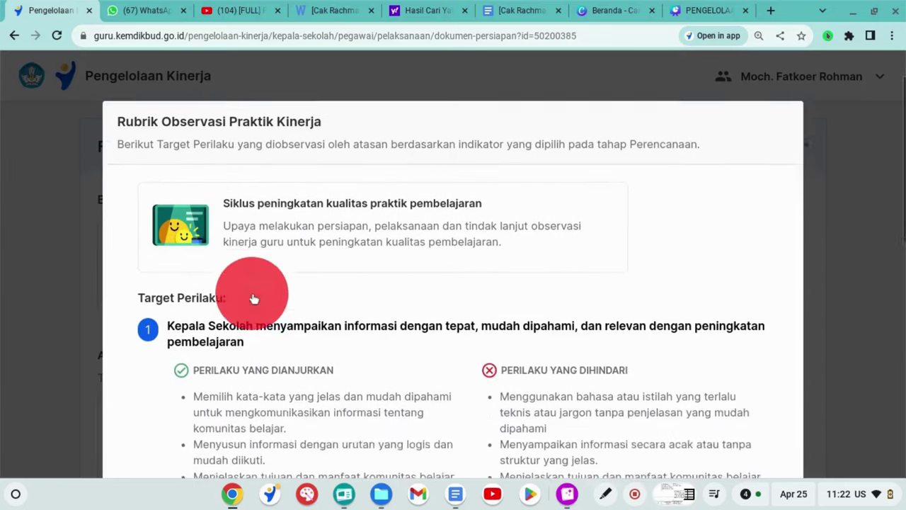
{"action": "scroll", "coordinate": [253, 298], "scroll_direction": "down", "scroll_amount": 5}
{"action": "scroll", "coordinate": [253, 297], "scroll_direction": "down", "scroll_amount": 4}
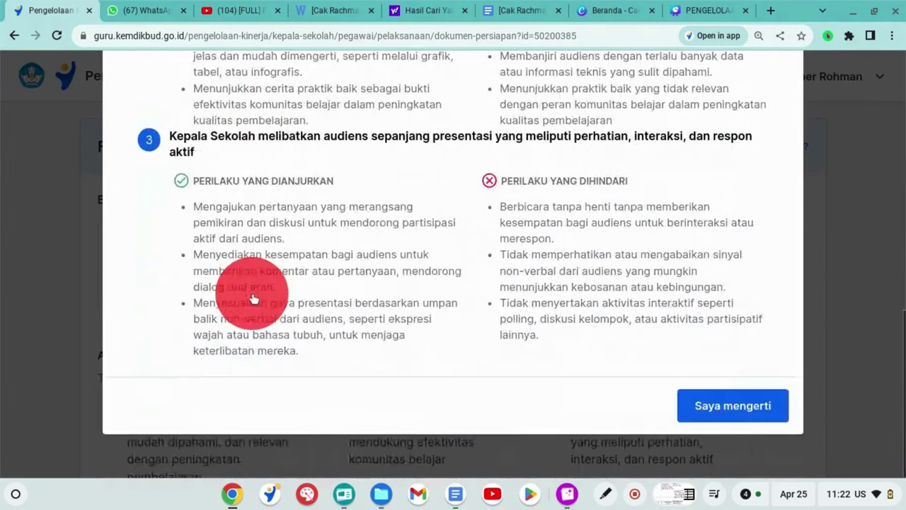
{"action": "left_click", "coordinate": [725, 418]}
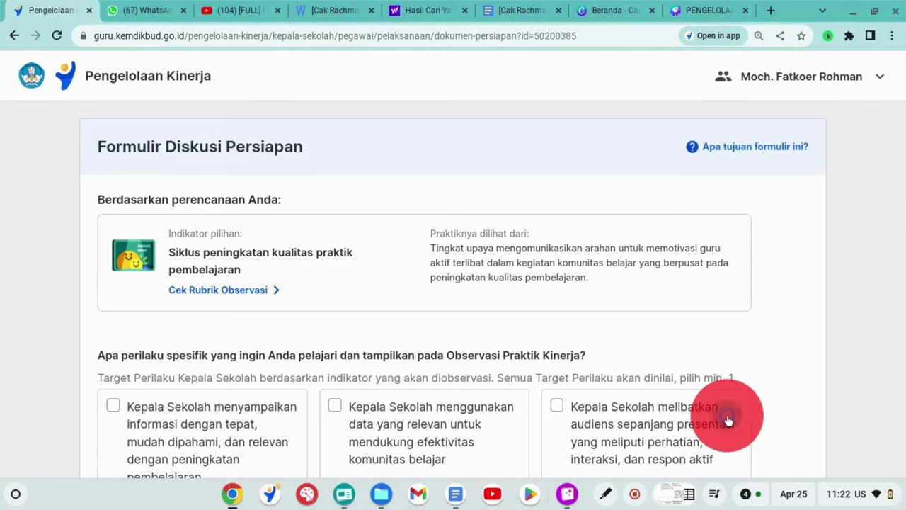
Try ticking all three target behaviours, and keep only "Kepala Sekolah menyampaikan informasi dengan tepat, mudah dipahami, dan relevan dengan peningkatan pembelajaran" selected.
{"action": "scroll", "coordinate": [715, 411], "scroll_direction": "down", "scroll_amount": 2}
{"action": "scroll", "coordinate": [715, 411], "scroll_direction": "down", "scroll_amount": 1}
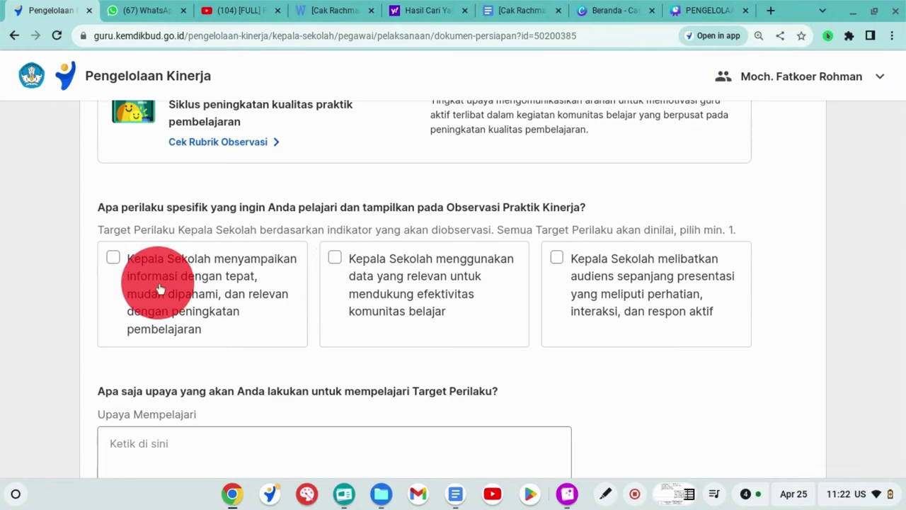
{"action": "scroll", "coordinate": [161, 290], "scroll_direction": "down", "scroll_amount": 3}
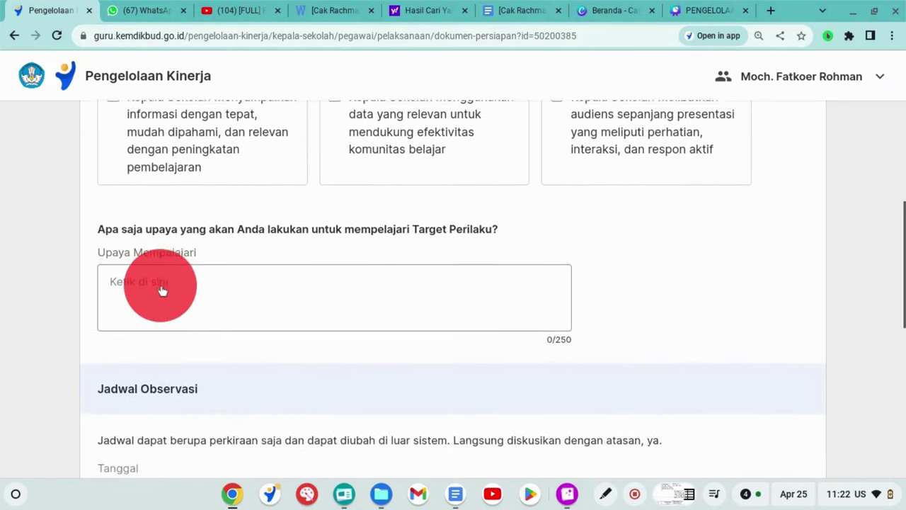
{"action": "scroll", "coordinate": [162, 290], "scroll_direction": "down", "scroll_amount": 9}
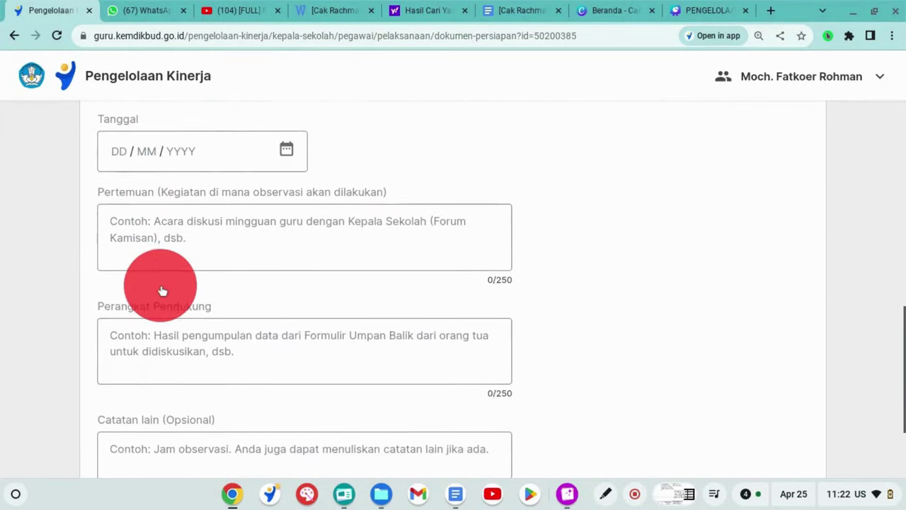
{"action": "scroll", "coordinate": [162, 290], "scroll_direction": "up", "scroll_amount": 8}
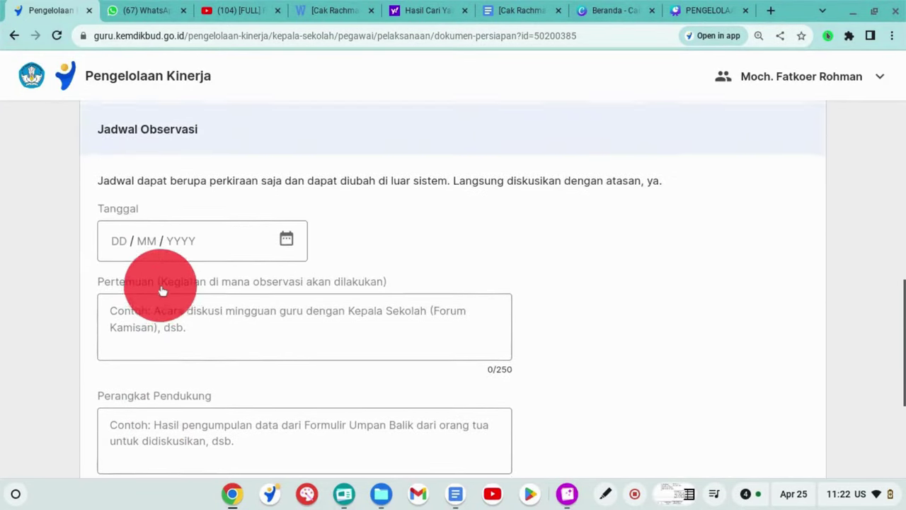
{"action": "scroll", "coordinate": [162, 290], "scroll_direction": "up", "scroll_amount": 5}
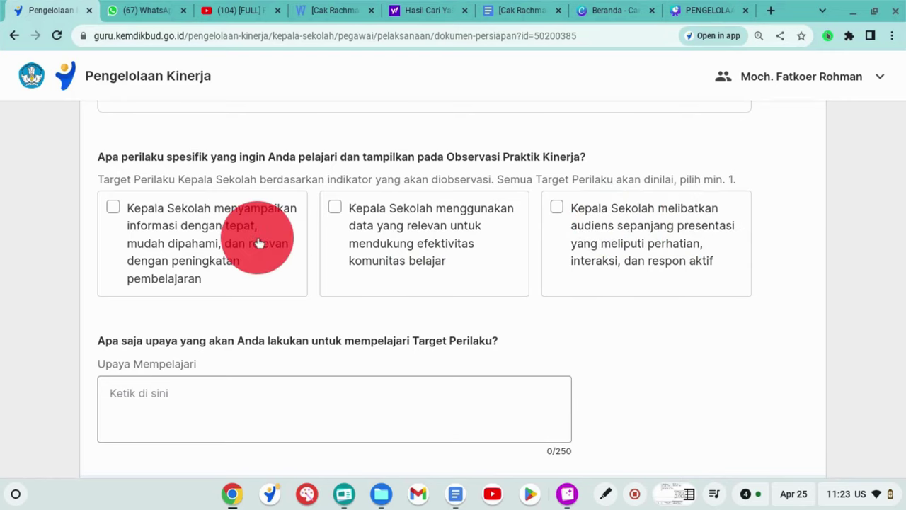
{"action": "left_click", "coordinate": [115, 212]}
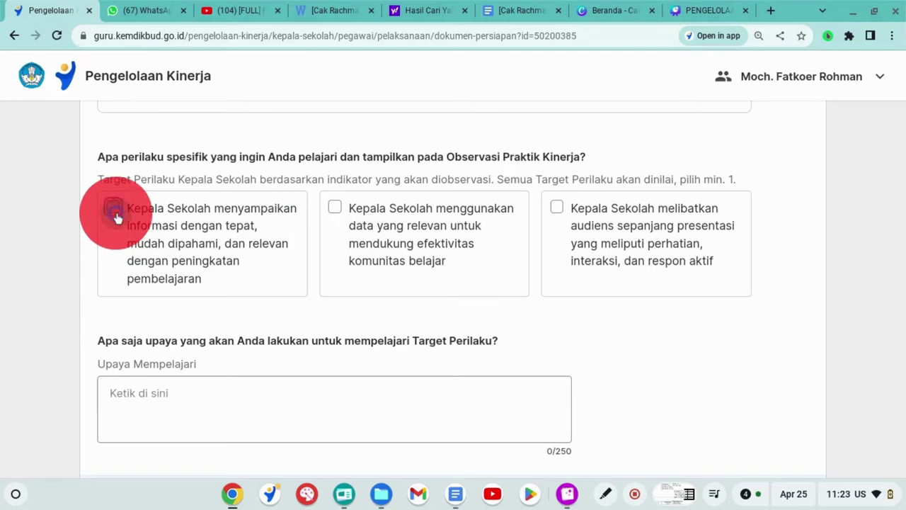
{"action": "left_click", "coordinate": [335, 215]}
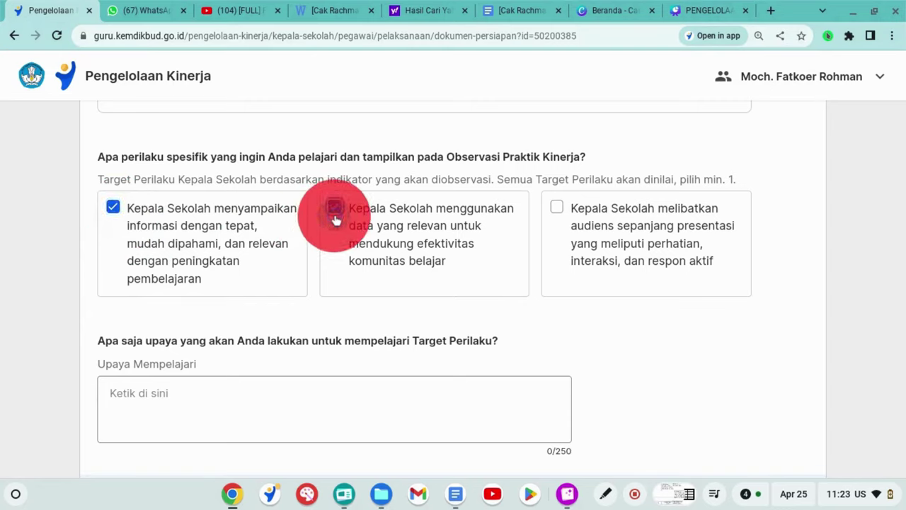
{"action": "left_click", "coordinate": [556, 211]}
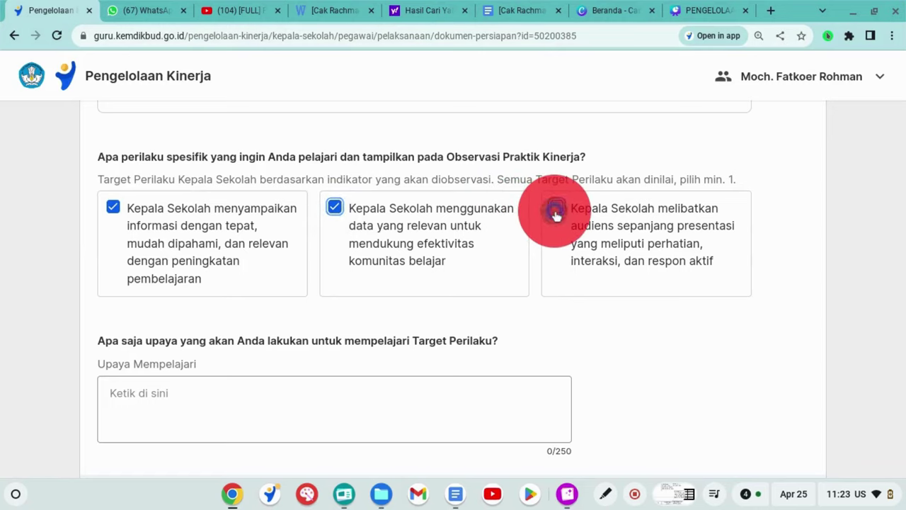
{"action": "left_click", "coordinate": [346, 214]}
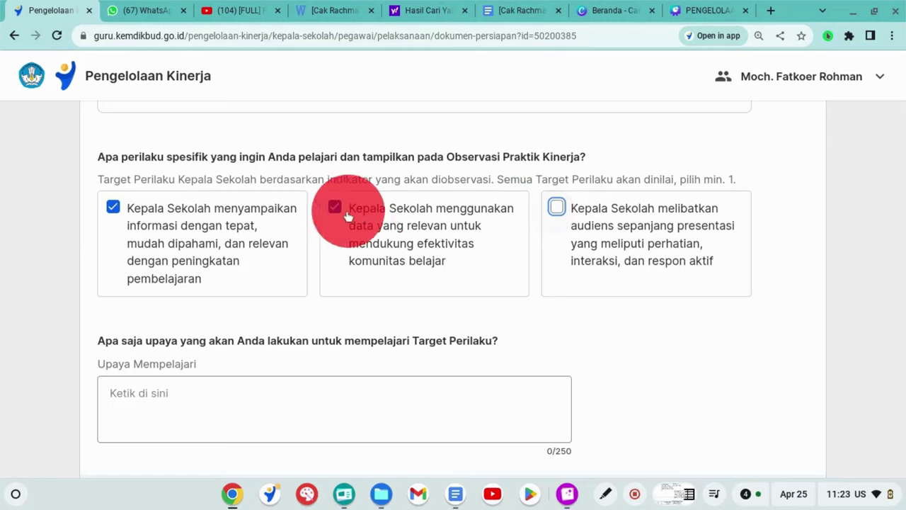
{"action": "left_click", "coordinate": [131, 230]}
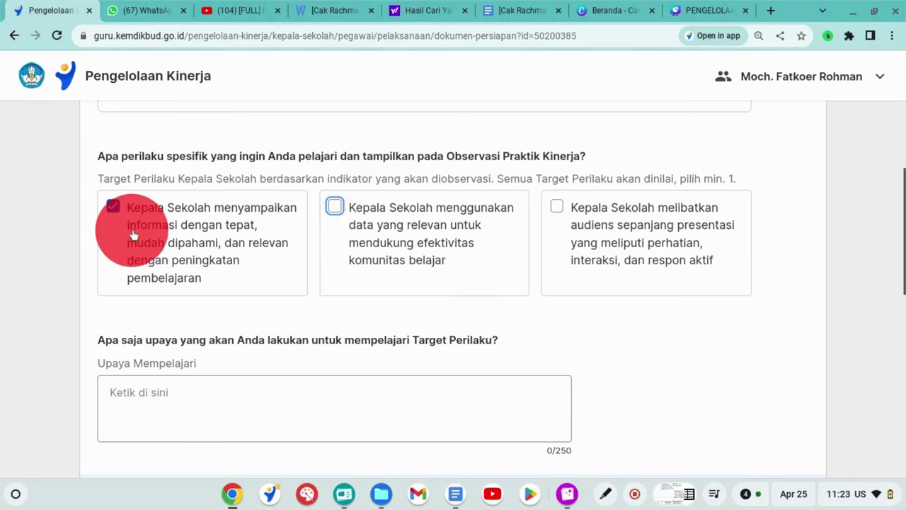
Enter "1. Mempelajari apa yang boleh dan apa yang tidak boleh berdasarkan rubrik" as the first learning effort under Upaya Mempelajari.
{"action": "scroll", "coordinate": [133, 235], "scroll_direction": "down", "scroll_amount": 3}
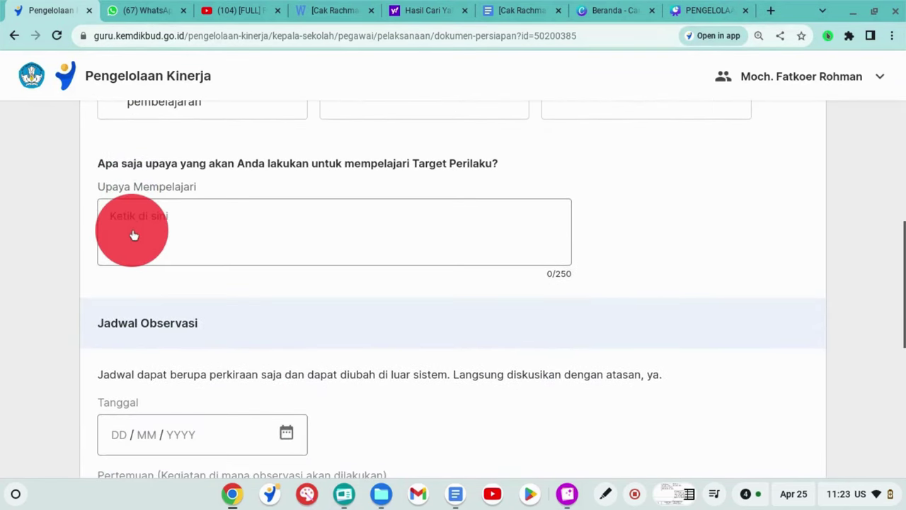
{"action": "left_click", "coordinate": [133, 232]}
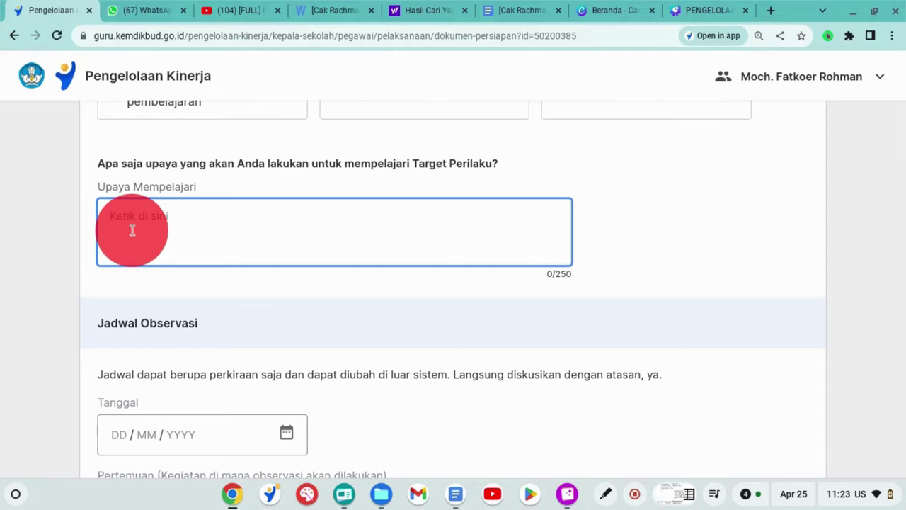
{"action": "type", "text": "1. Mempela"}
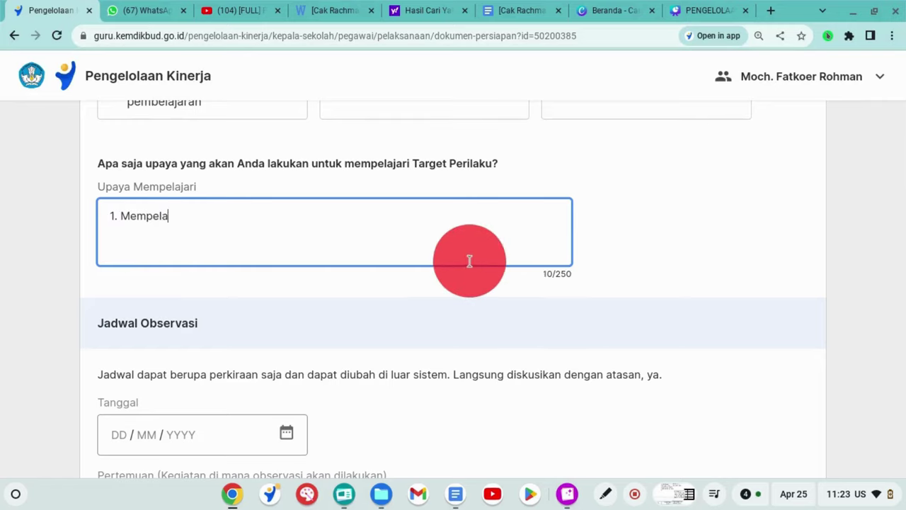
{"action": "type", "text": "jari "}
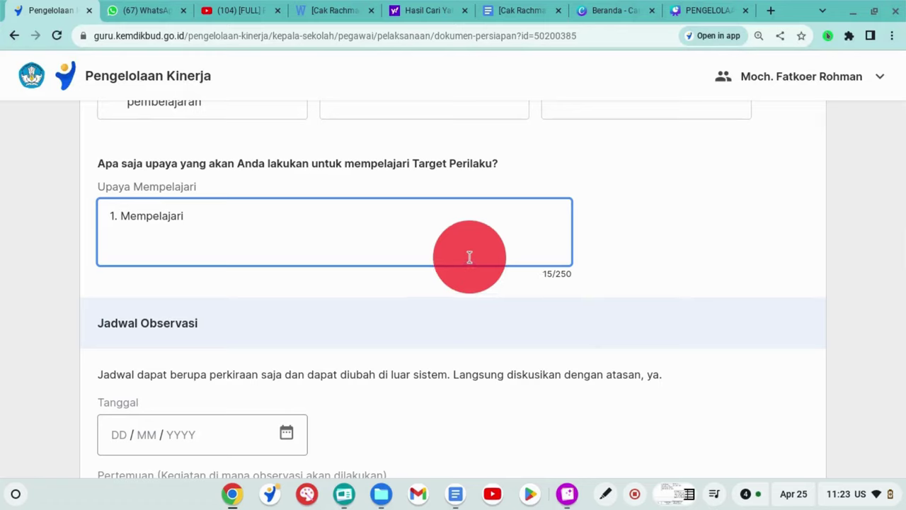
{"action": "type", "text": "apa yang bi"}
{"action": "key", "text": "BackSpace"}
{"action": "type", "text": "oleh dan apa"}
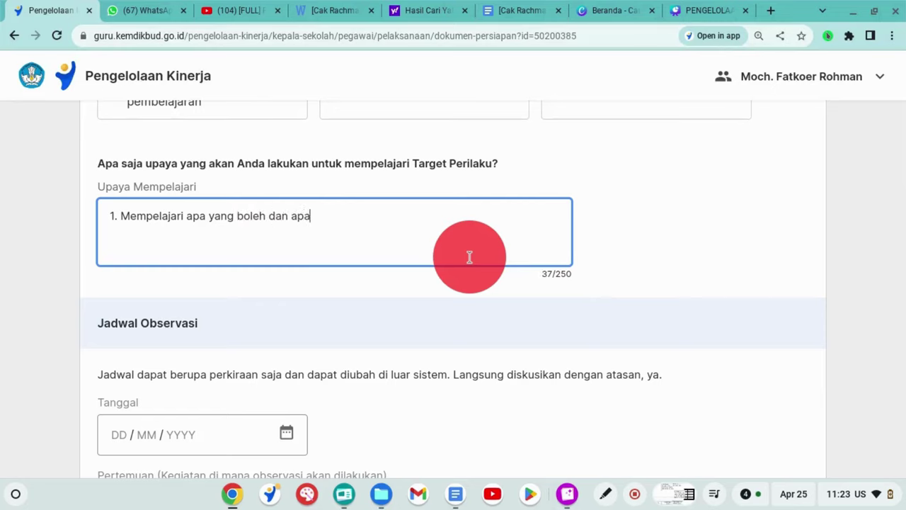
{"action": "type", "text": " yang tidak boleh berdasa"}
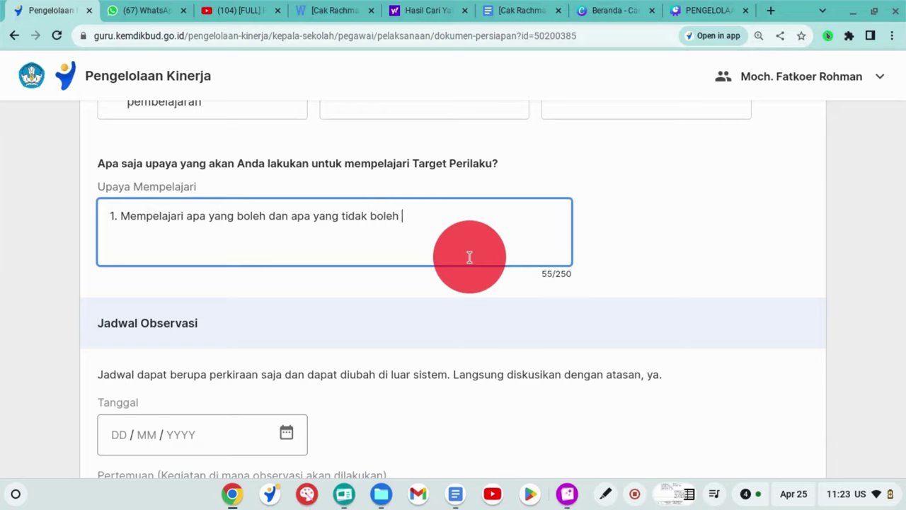
{"action": "type", "text": "rk"}
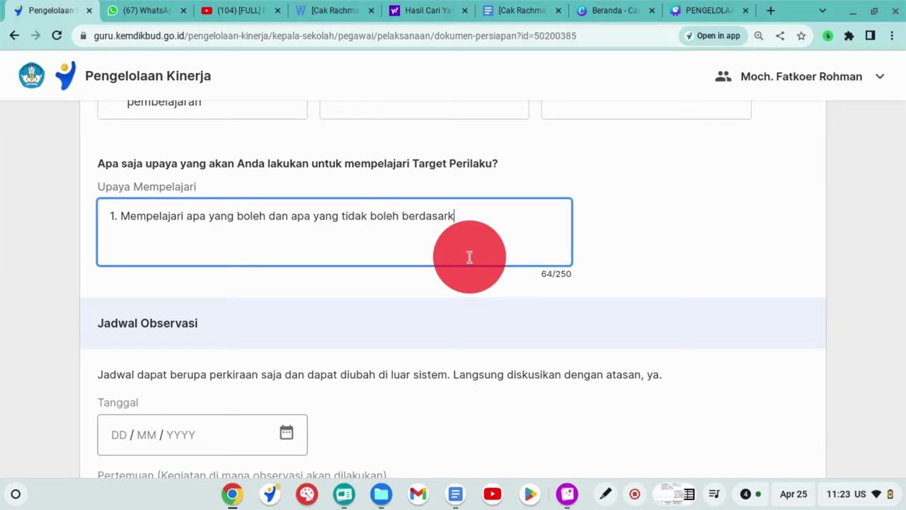
{"action": "type", "text": "an rubrik"}
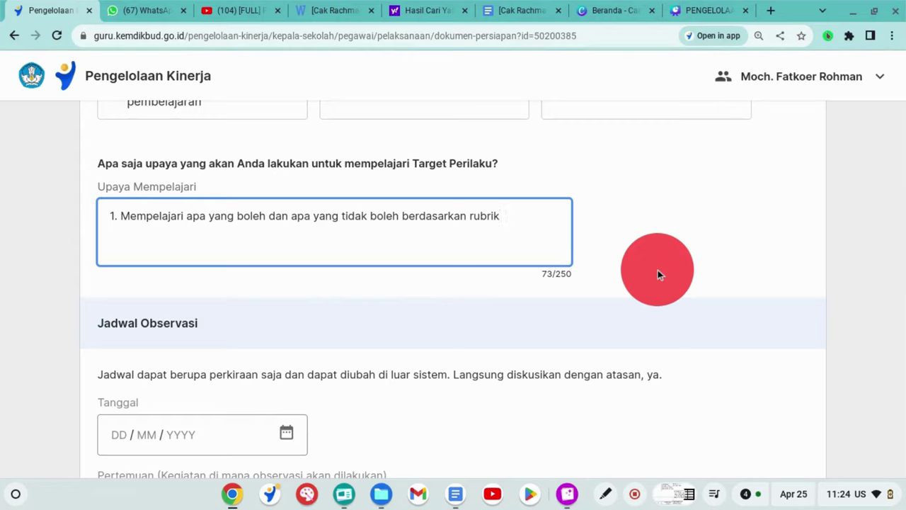
Add a second line to Upaya Mempelajari reading "2. Mempelajari materi terkait di PMM".
{"action": "key", "text": "Return"}
{"action": "type", "text": "2. Mempela"}
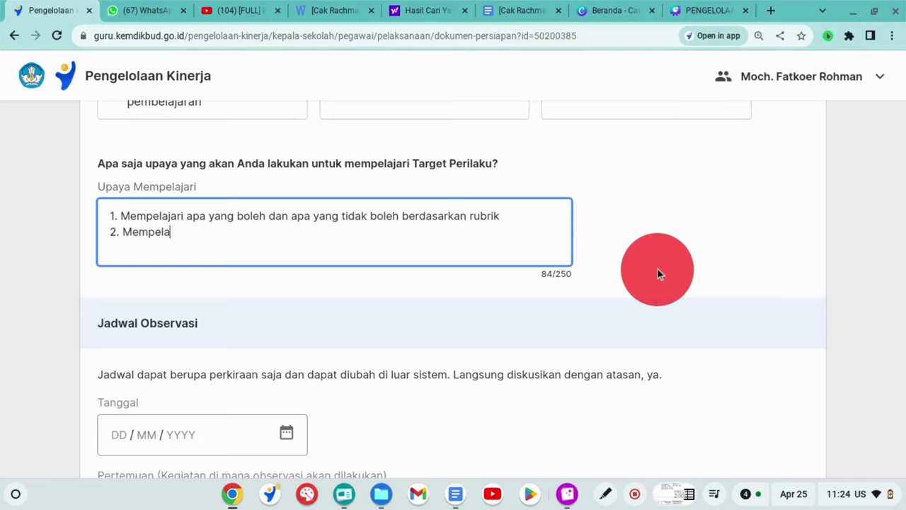
{"action": "type", "text": "jari materi te"}
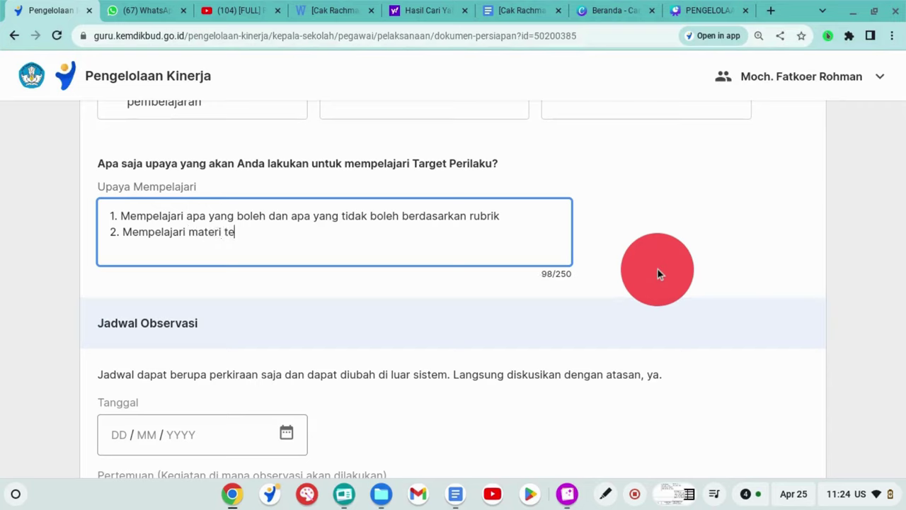
{"action": "type", "text": "rkait di PMM"}
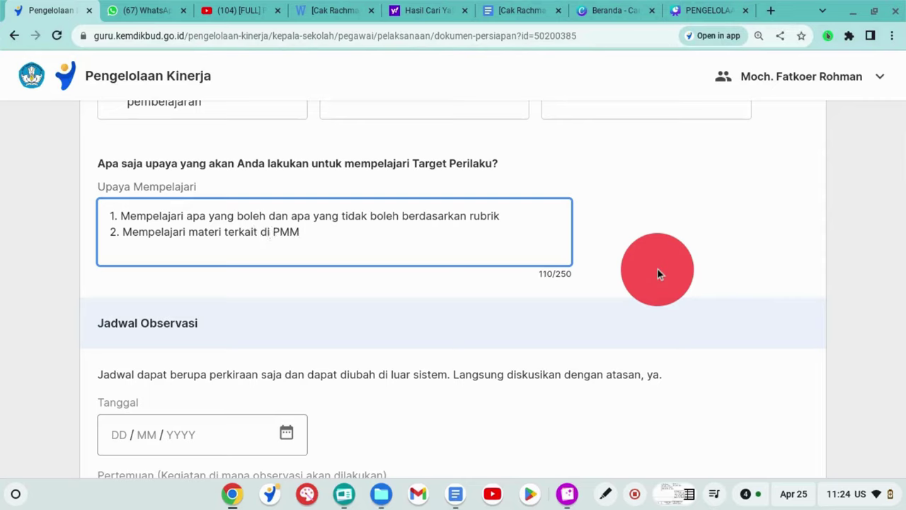
Set the observation date (Tanggal) in Jadwal Observasi to 15 May 2024 and close the calendar.
{"action": "scroll", "coordinate": [658, 269], "scroll_direction": "down", "scroll_amount": 3}
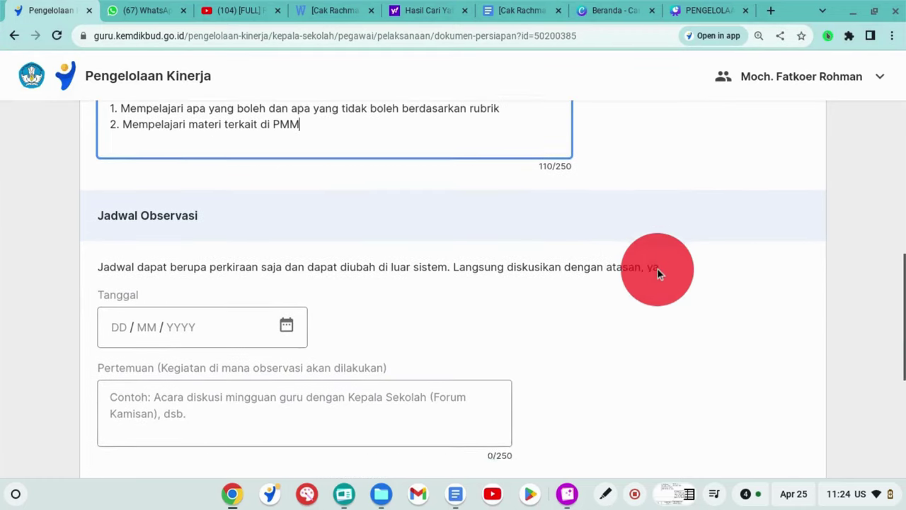
{"action": "left_click", "coordinate": [286, 251]}
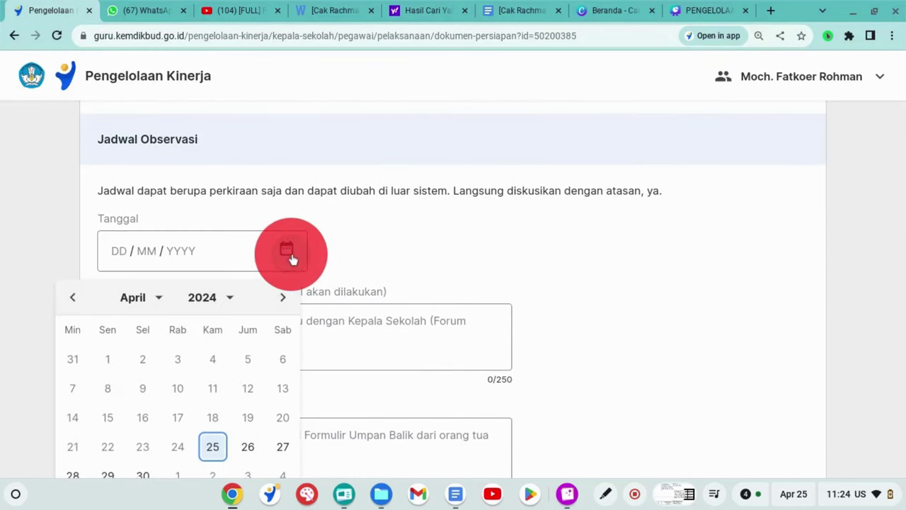
{"action": "scroll", "coordinate": [254, 302], "scroll_direction": "down", "scroll_amount": 2}
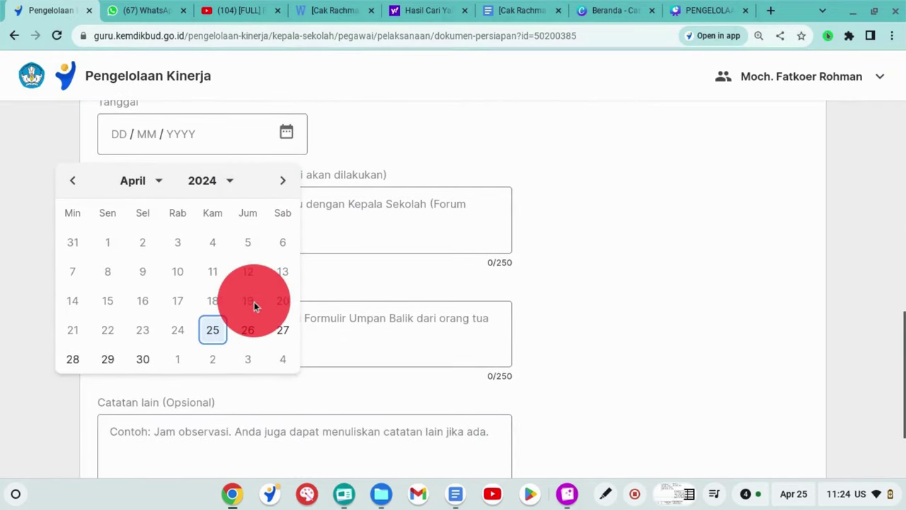
{"action": "left_click", "coordinate": [156, 179]}
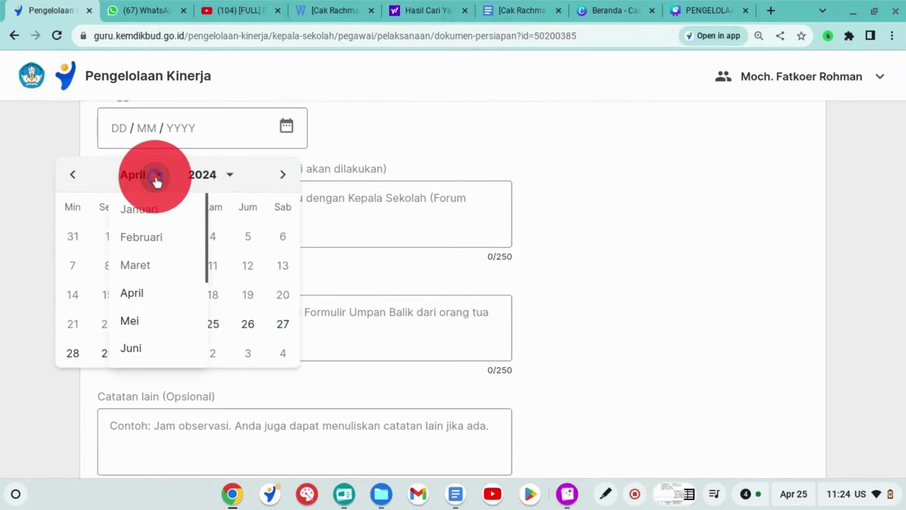
{"action": "left_click", "coordinate": [141, 322]}
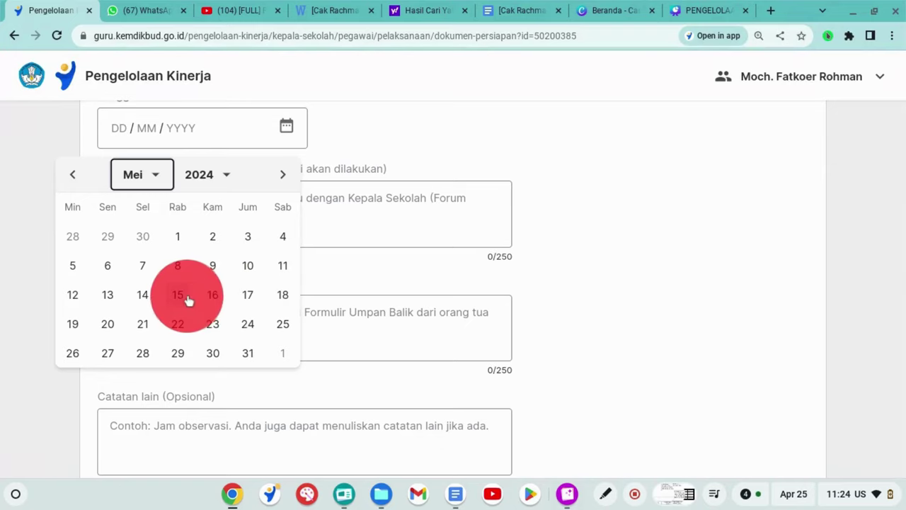
{"action": "left_click", "coordinate": [179, 296]}
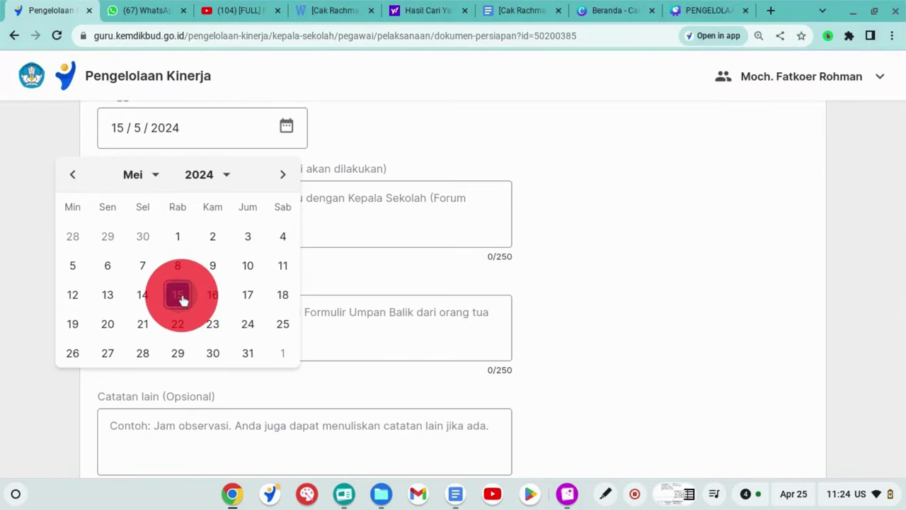
{"action": "scroll", "coordinate": [247, 268], "scroll_direction": "down", "scroll_amount": 1}
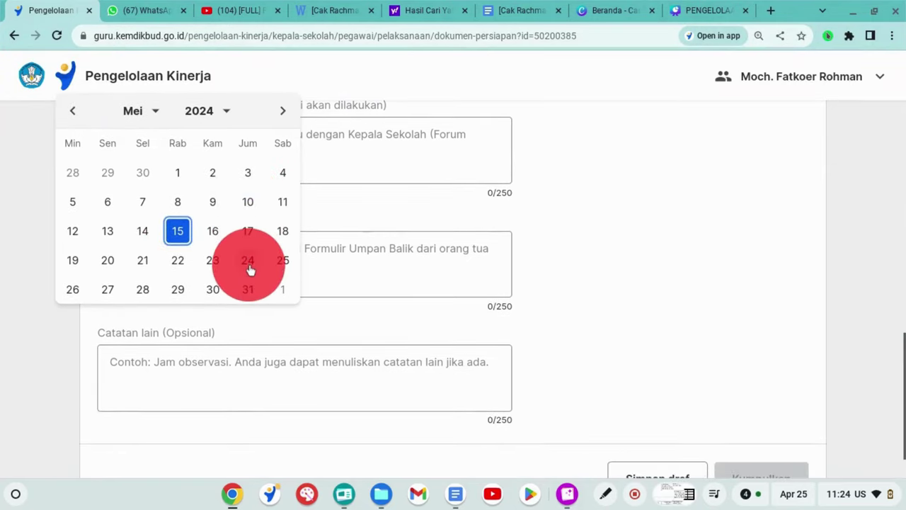
{"action": "left_click", "coordinate": [483, 221]}
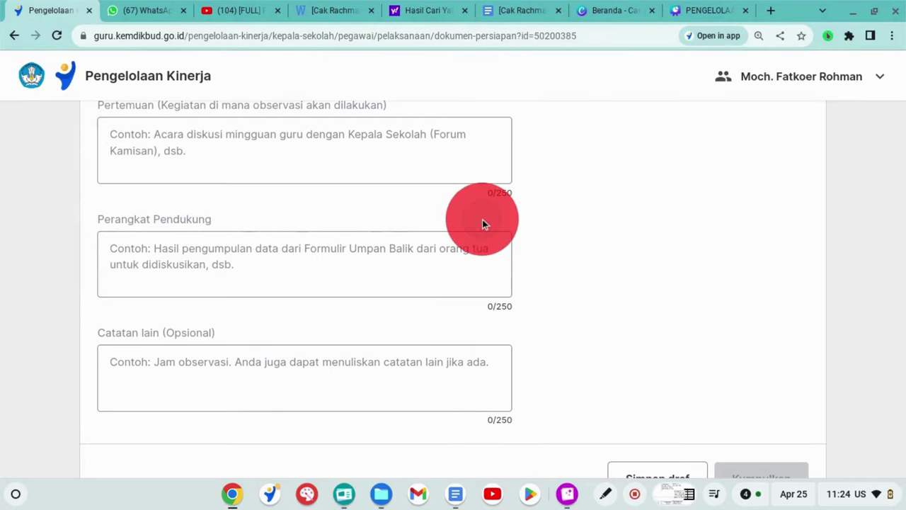
Fill in Pertemuan, the activity where the observation takes place, with "Acara pertemuan di komunitas belajar".
{"action": "scroll", "coordinate": [482, 221], "scroll_direction": "up", "scroll_amount": 1}
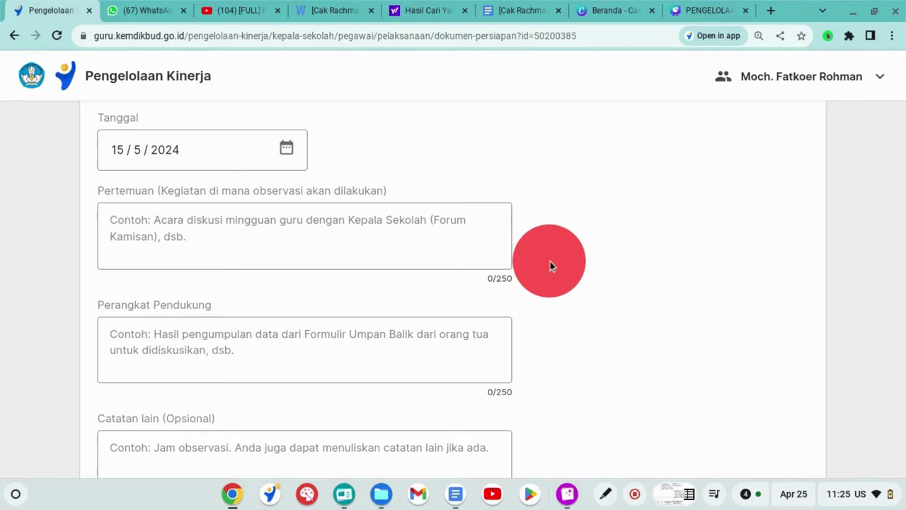
{"action": "left_click", "coordinate": [265, 247]}
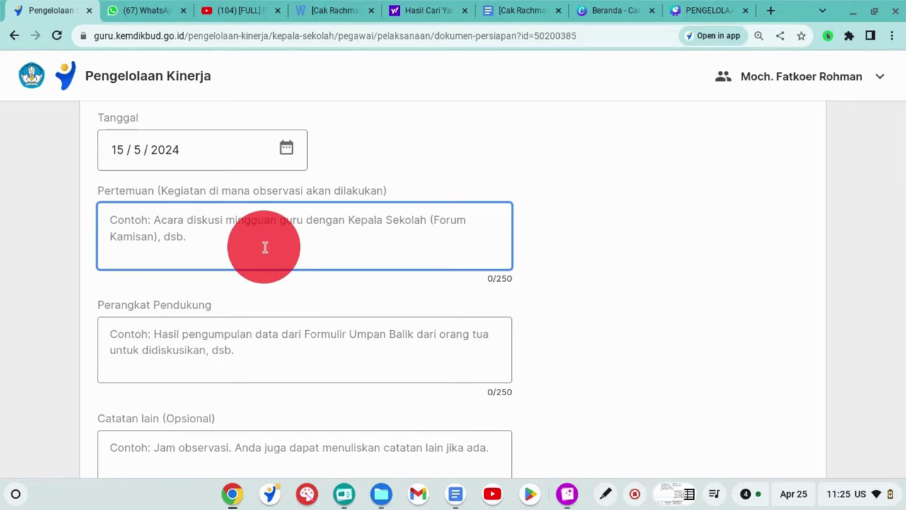
{"action": "type", "text": "Acara "}
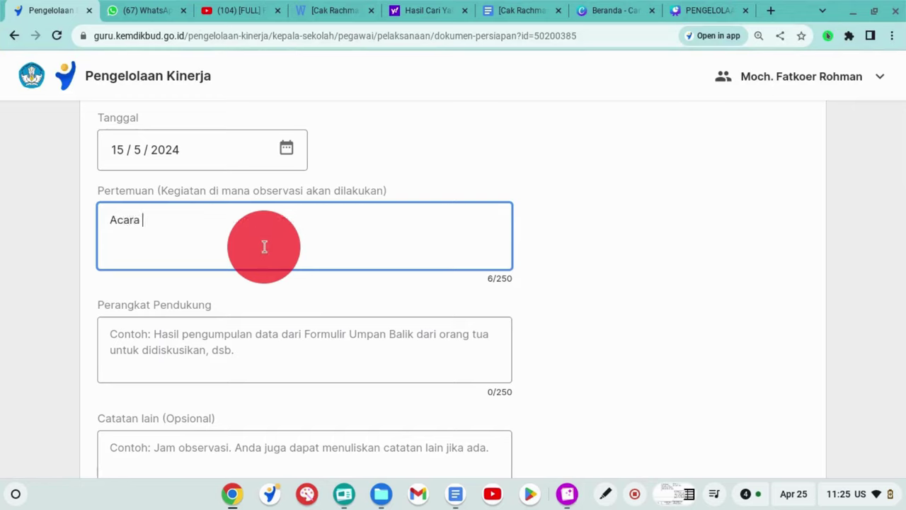
{"action": "type", "text": "pert"}
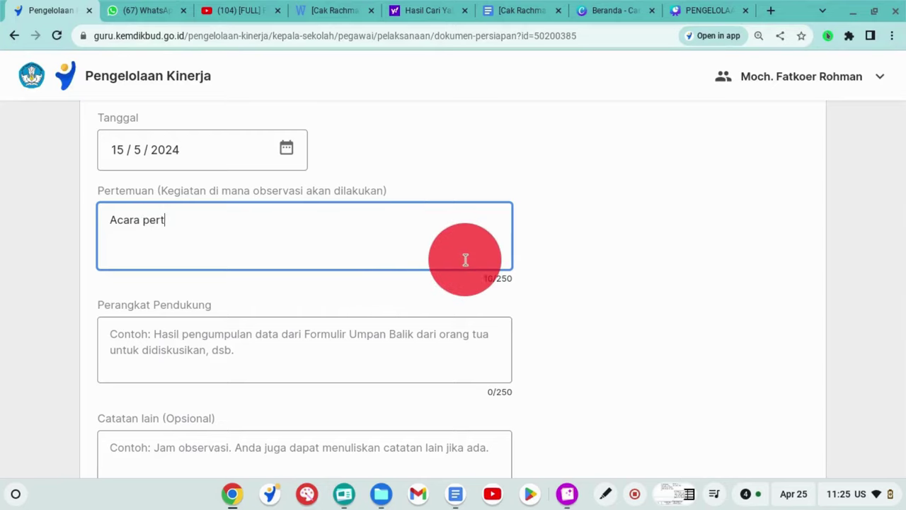
{"action": "type", "text": "emuan di komuni"}
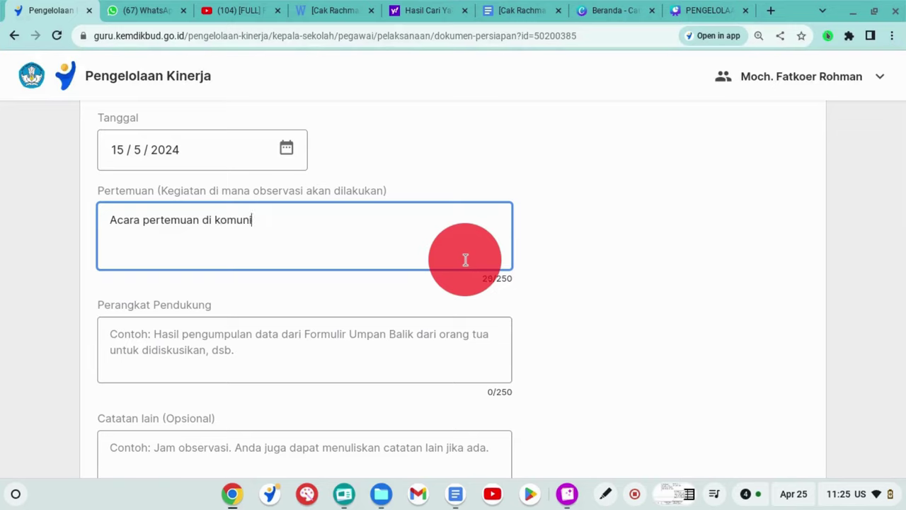
{"action": "type", "text": "tas belajar"}
{"action": "scroll", "coordinate": [465, 259], "scroll_direction": "down", "scroll_amount": 1}
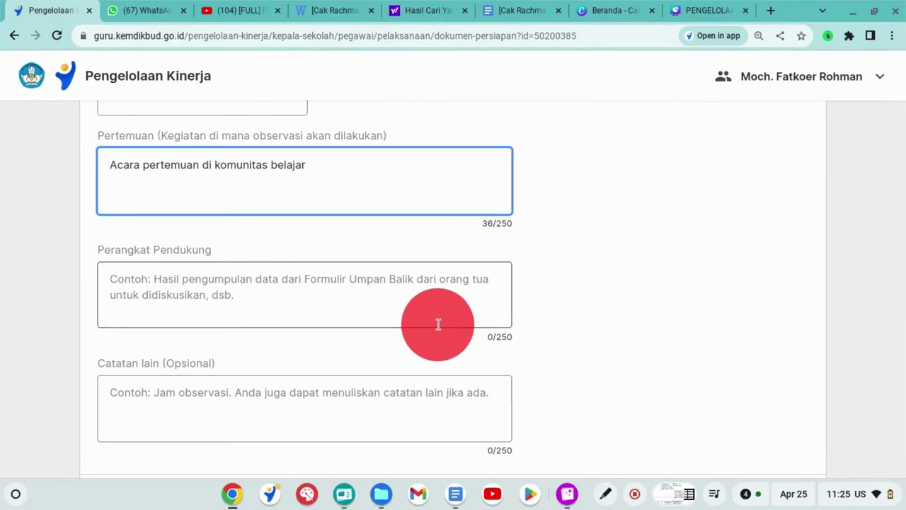
Fill in Perangkat Pendukung with "Ruang pertemua berseta perlengkapannya".
{"action": "left_click", "coordinate": [303, 304]}
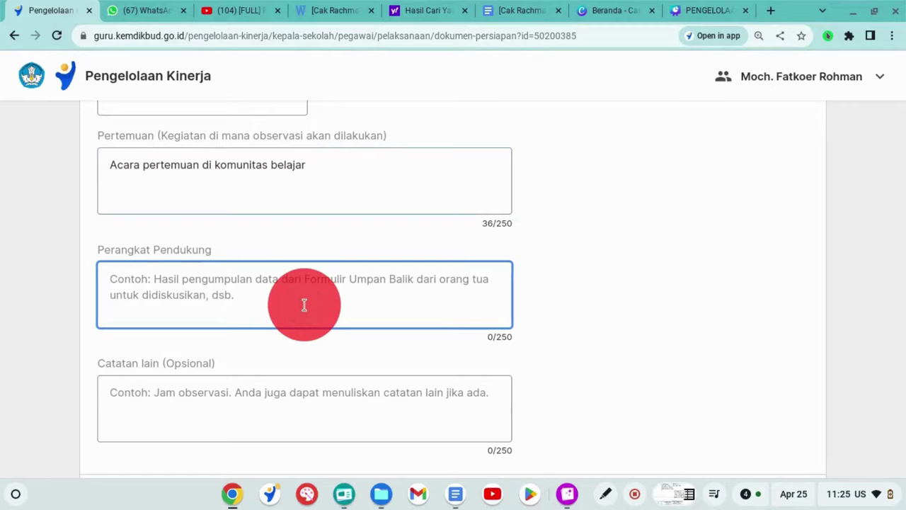
{"action": "type", "text": "Ruang "}
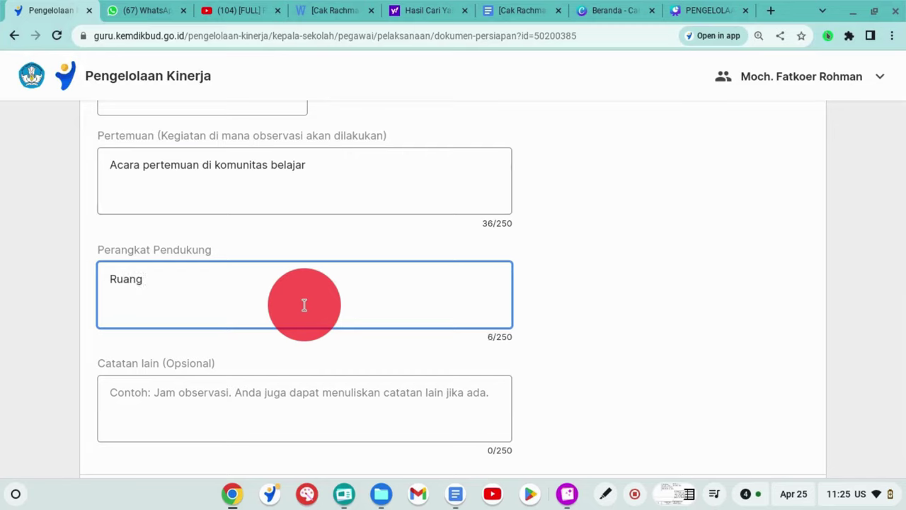
{"action": "type", "text": "pertem"}
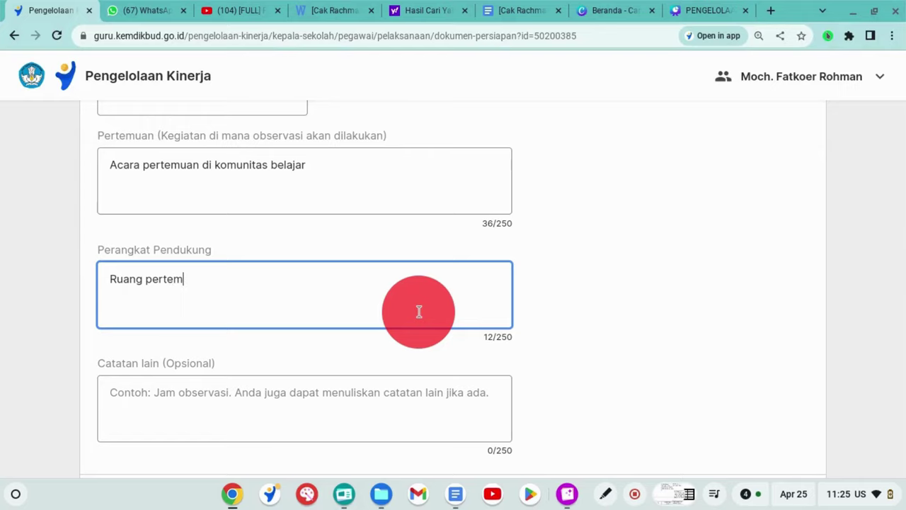
{"action": "type", "text": "ua berseta perlen"}
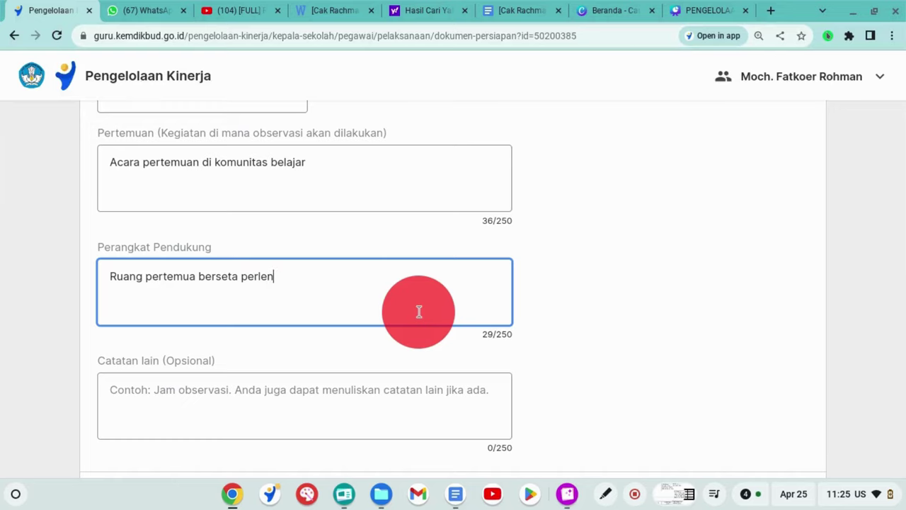
{"action": "type", "text": "gkapannya"}
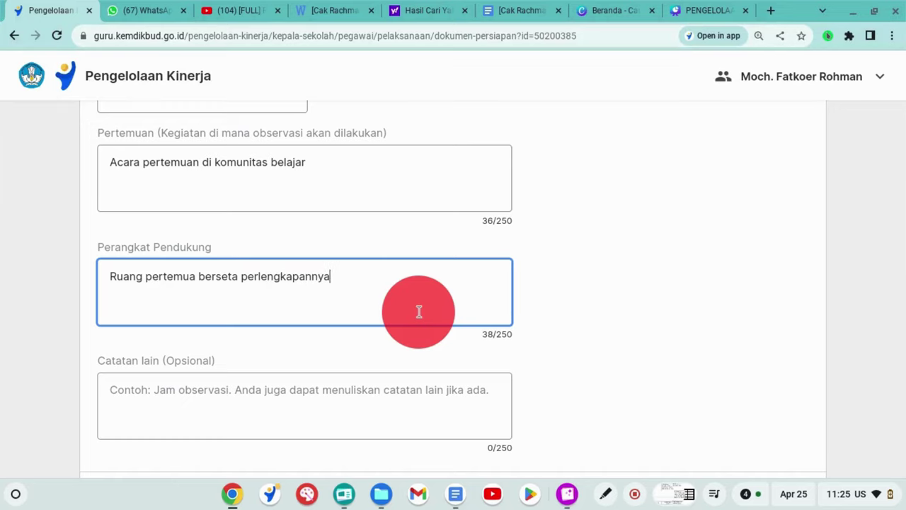
Enter "-" as the optional note under Catatan lain.
{"action": "scroll", "coordinate": [419, 311], "scroll_direction": "down", "scroll_amount": 3}
{"action": "left_click", "coordinate": [346, 314]}
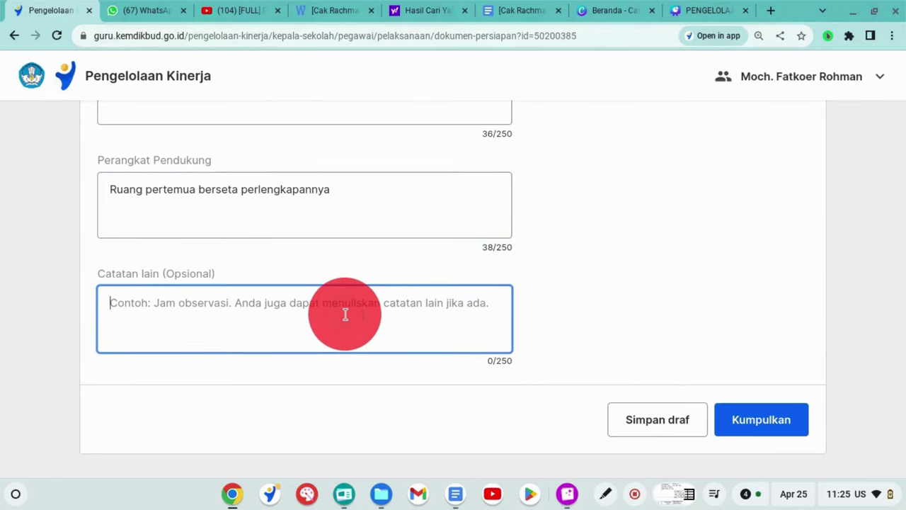
{"action": "type", "text": "-"}
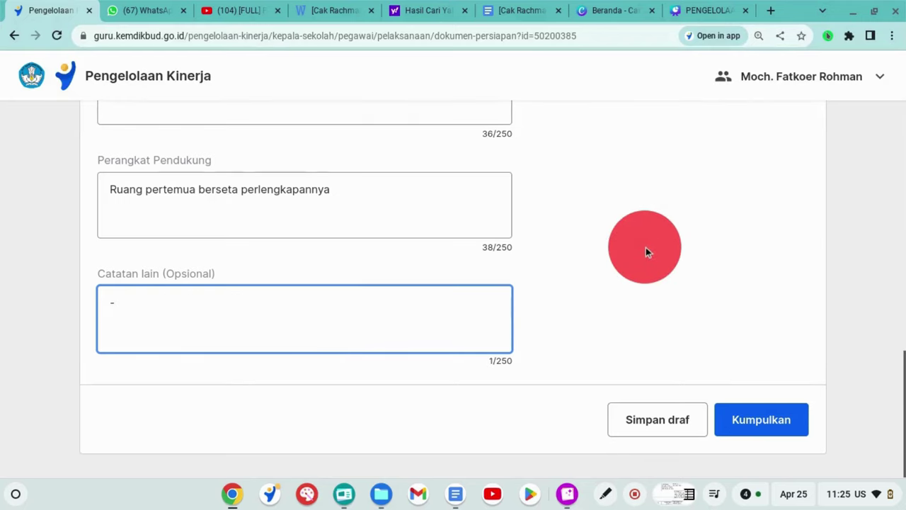
Check the Jadwal Observasi entries, try to submit the preparation document, and close the notice.
{"action": "scroll", "coordinate": [645, 250], "scroll_direction": "up", "scroll_amount": 5}
{"action": "scroll", "coordinate": [645, 252], "scroll_direction": "down", "scroll_amount": 1}
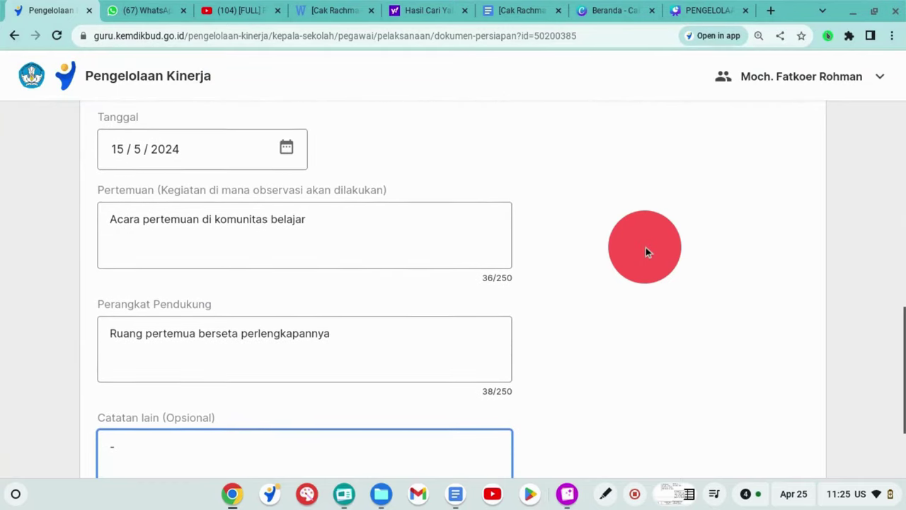
{"action": "scroll", "coordinate": [646, 252], "scroll_direction": "up", "scroll_amount": 1}
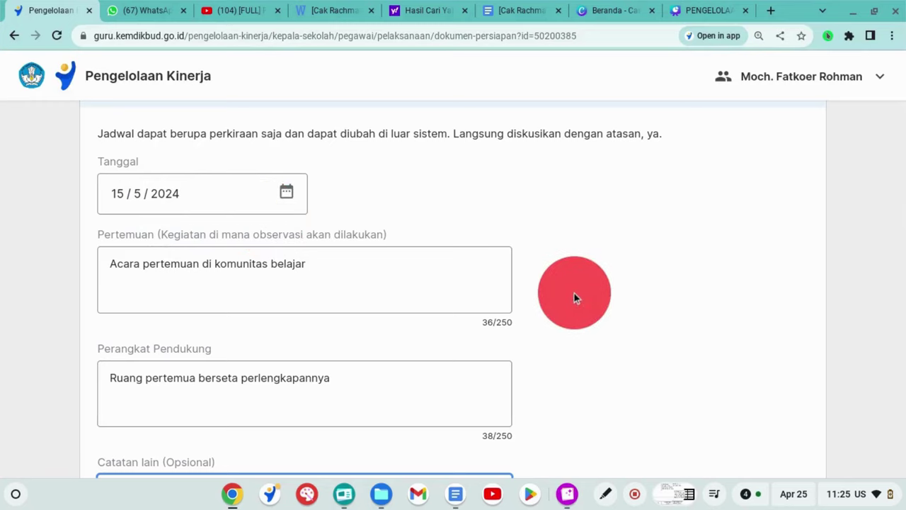
{"action": "scroll", "coordinate": [574, 293], "scroll_direction": "down", "scroll_amount": 5}
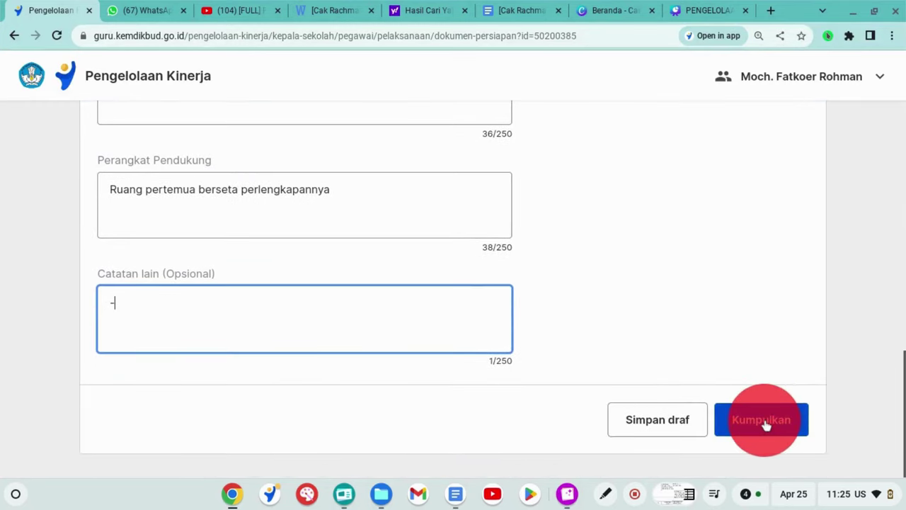
{"action": "left_click", "coordinate": [762, 420]}
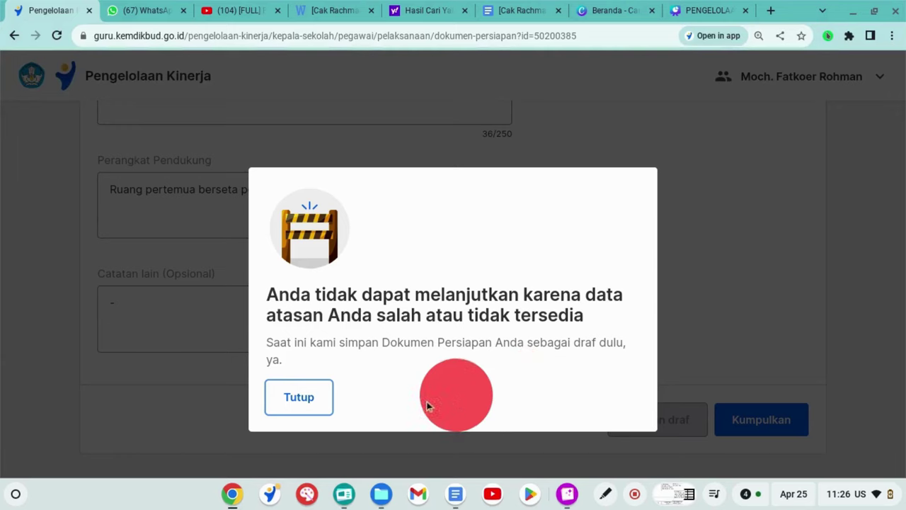
{"action": "left_click", "coordinate": [307, 406]}
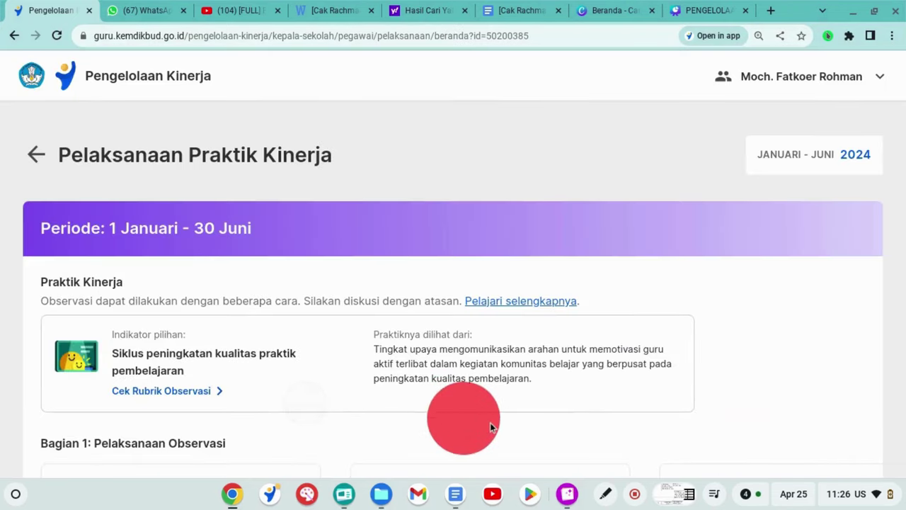
Reopen the draft Dokumen Persiapan under Bagian 1: Pelaksanaan Observasi and review its saved entries.
{"action": "scroll", "coordinate": [658, 420], "scroll_direction": "down", "scroll_amount": 8}
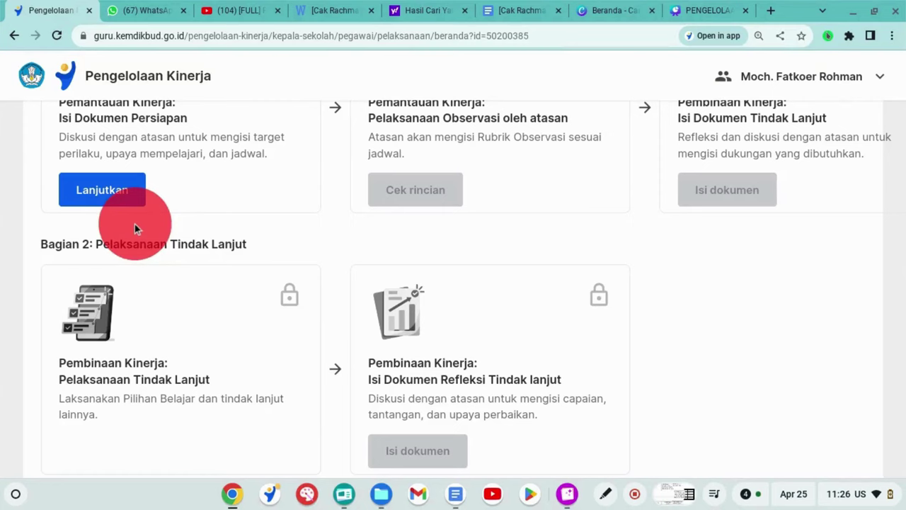
{"action": "left_click", "coordinate": [123, 201]}
{"action": "scroll", "coordinate": [423, 352], "scroll_direction": "down", "scroll_amount": 20}
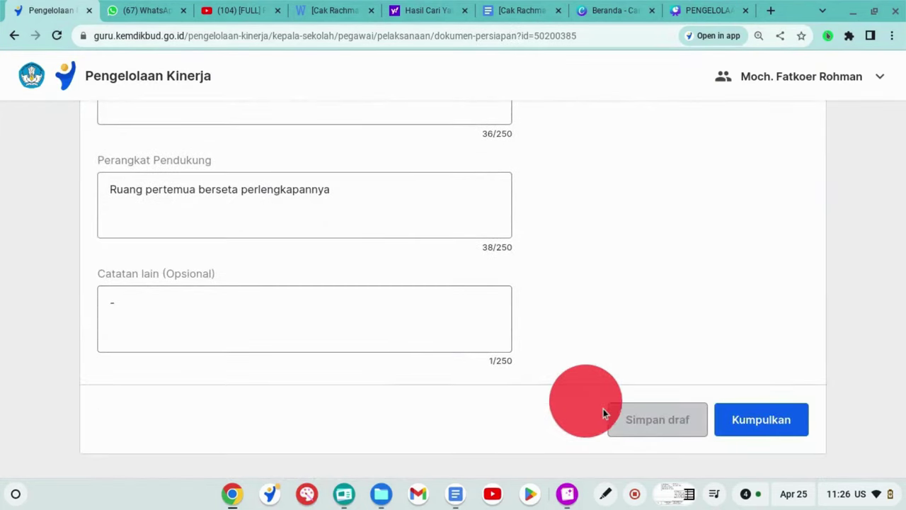
{"action": "scroll", "coordinate": [622, 315], "scroll_direction": "up", "scroll_amount": 15}
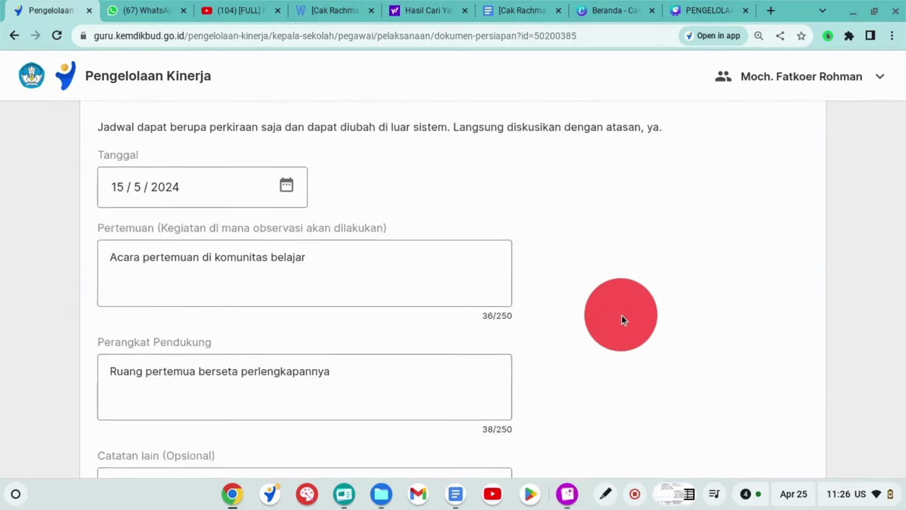
{"action": "scroll", "coordinate": [621, 315], "scroll_direction": "up", "scroll_amount": 7}
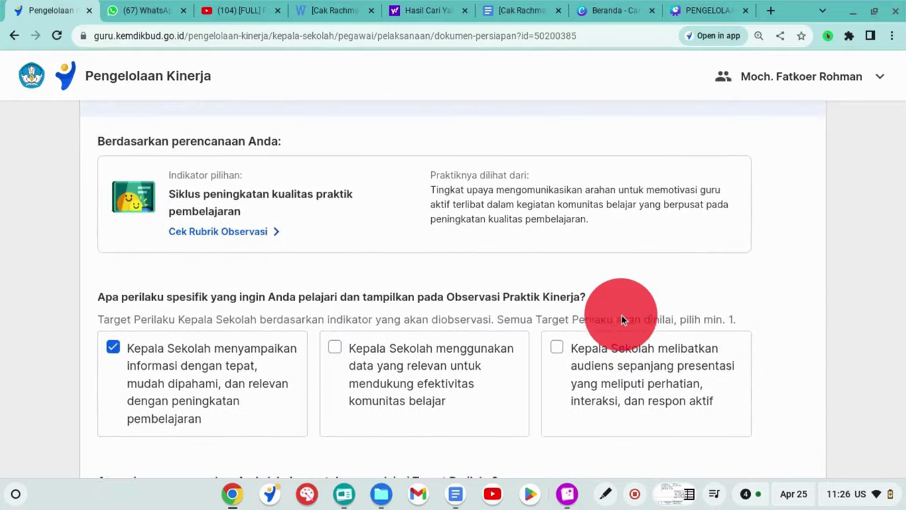